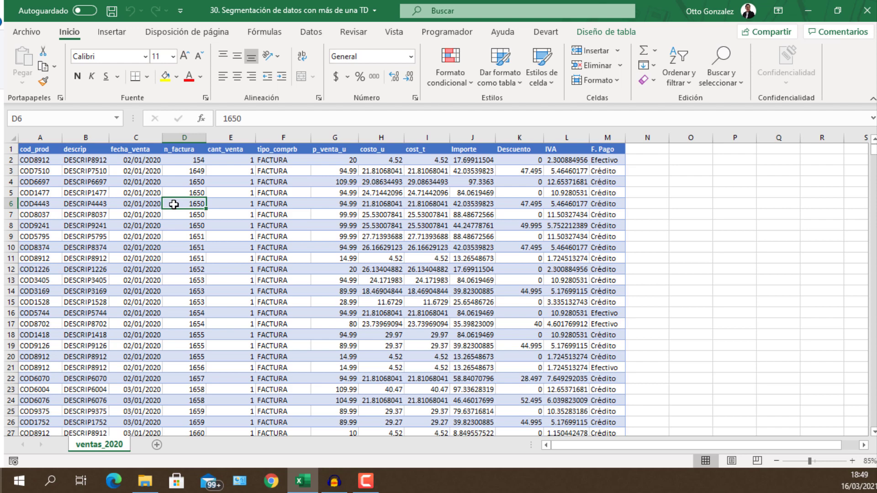
Step: Insert a pivot table on a new sheet with F. Pago as rows and Importe summed (total 159827.8763)
{"action": "left_click", "coordinate": [111, 31]}
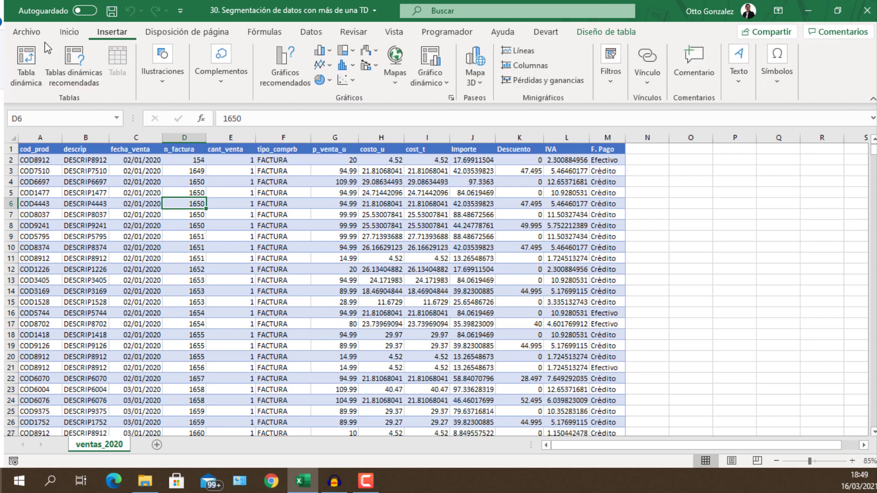
{"action": "left_click", "coordinate": [23, 70]}
{"action": "left_click", "coordinate": [610, 330]}
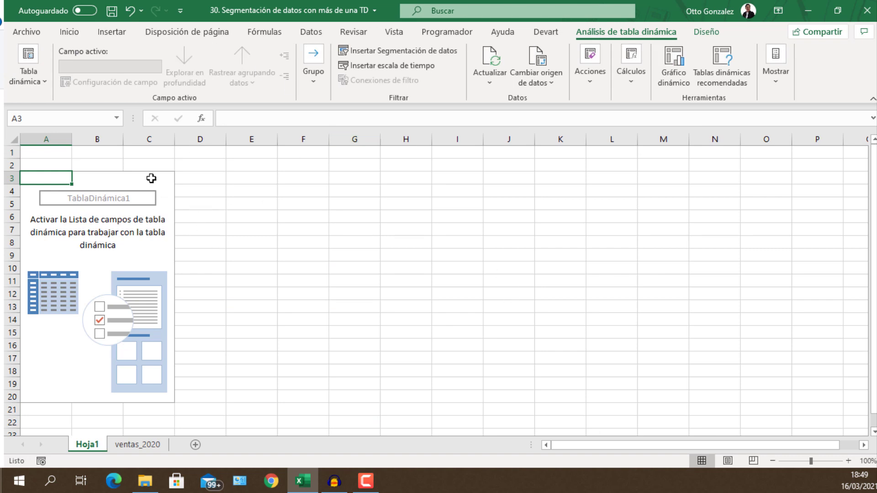
{"action": "right_click", "coordinate": [135, 228]}
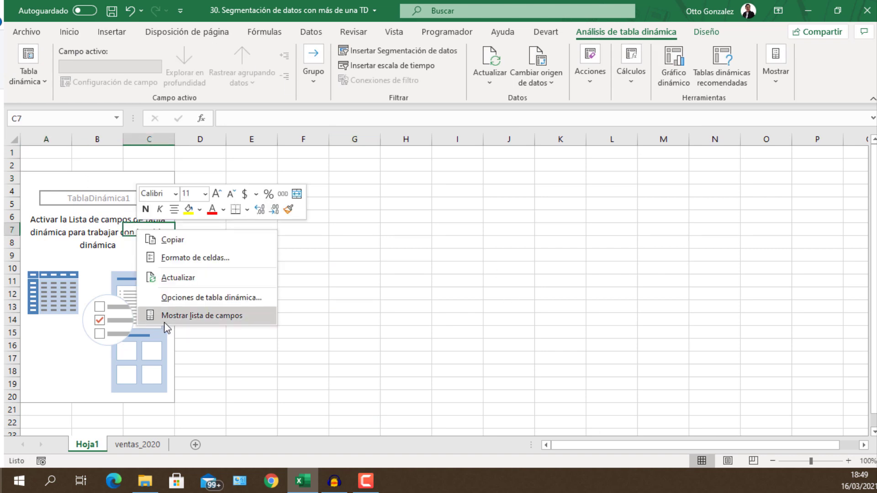
{"action": "left_click", "coordinate": [201, 315]}
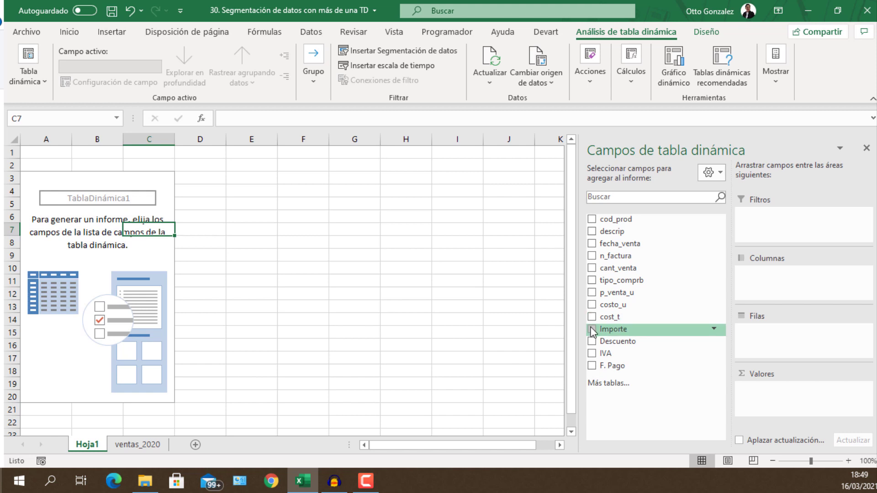
{"action": "left_click", "coordinate": [592, 366]}
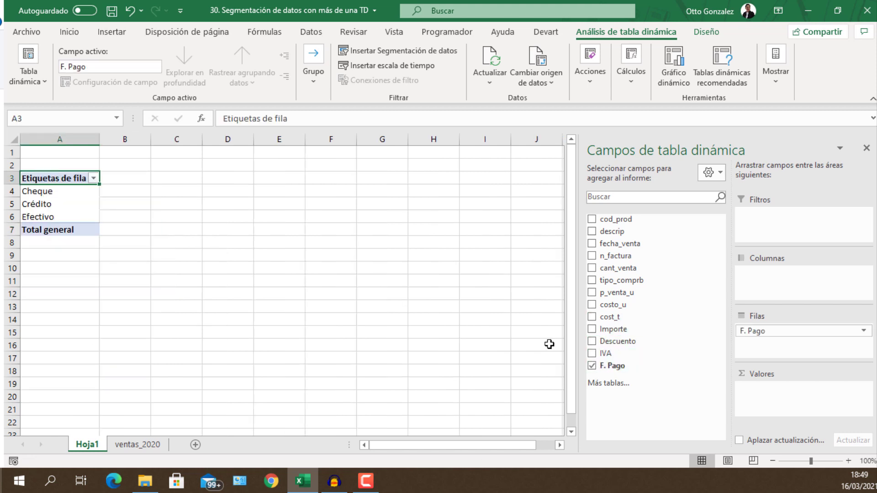
{"action": "left_click", "coordinate": [592, 329]}
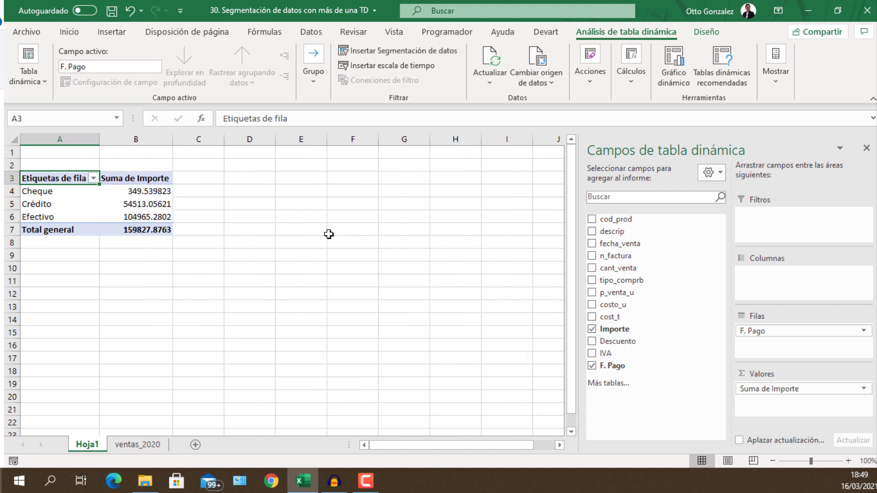
Step: Format the Suma de Importe values as Contabilidad with $ and two decimals
{"action": "right_click", "coordinate": [153, 206]}
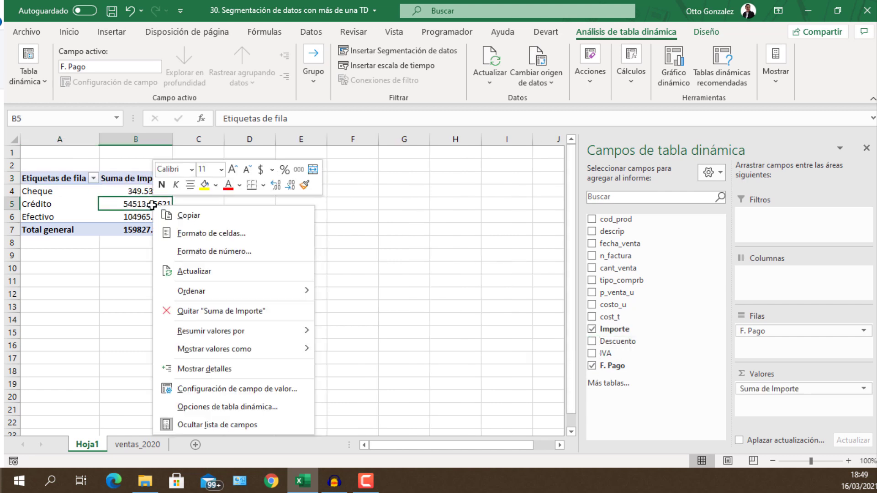
{"action": "left_click", "coordinate": [196, 421]}
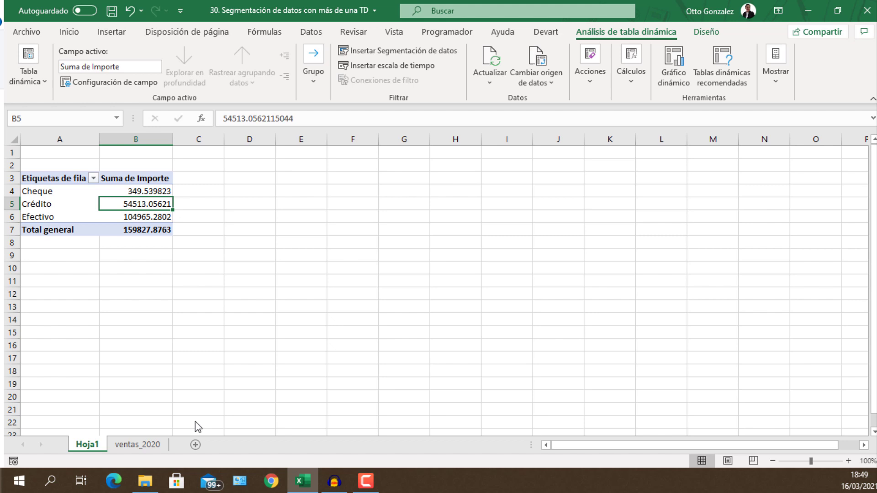
{"action": "right_click", "coordinate": [154, 203]}
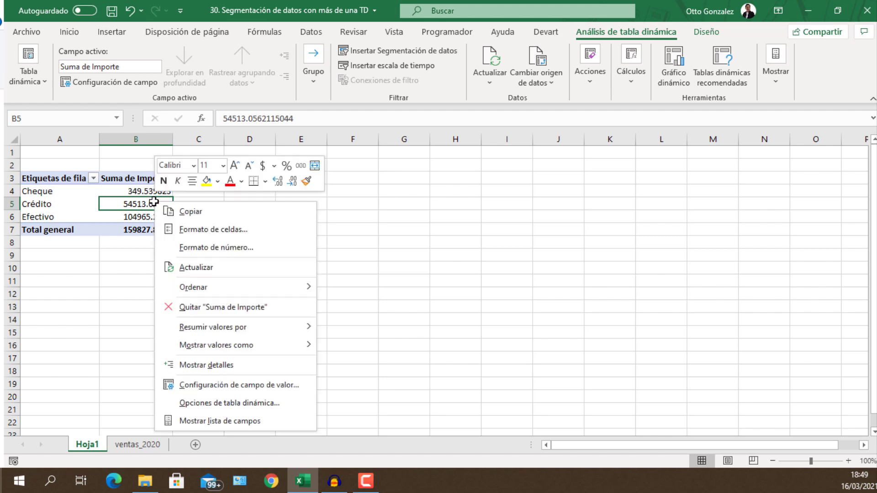
{"action": "left_click", "coordinate": [192, 382]}
{"action": "left_click", "coordinate": [115, 449]}
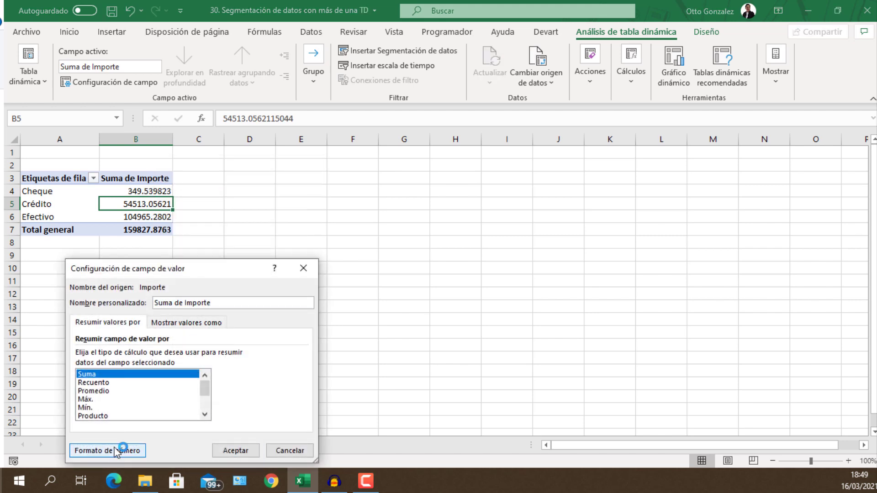
{"action": "left_click", "coordinate": [73, 239]}
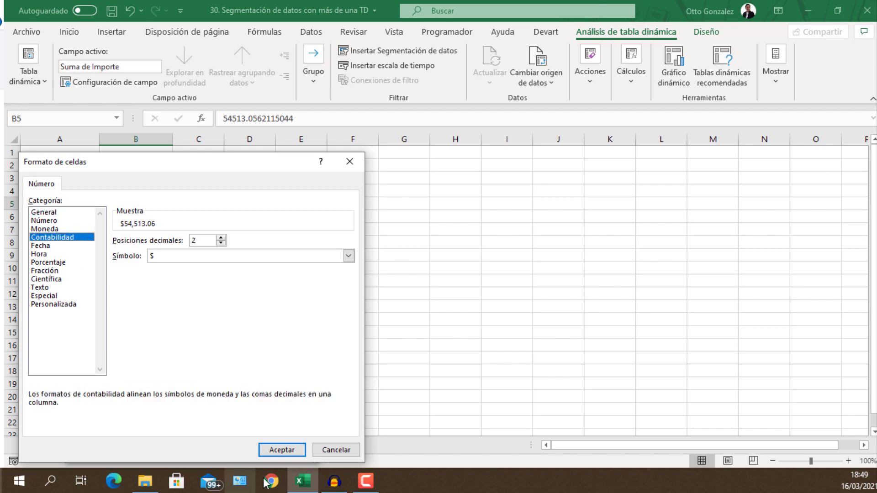
{"action": "left_click", "coordinate": [286, 450]}
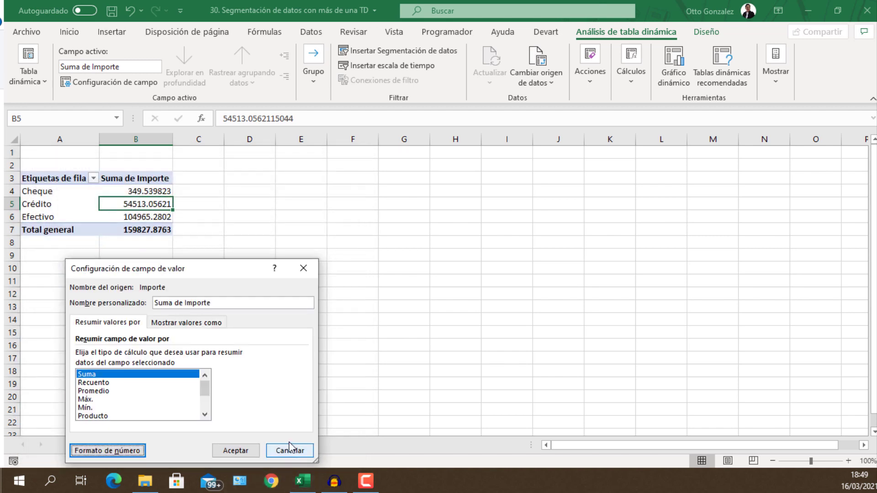
{"action": "left_click", "coordinate": [244, 451]}
Step: Copy the whole pivot table and paste a duplicate at cell D3
{"action": "left_click", "coordinate": [67, 177]}
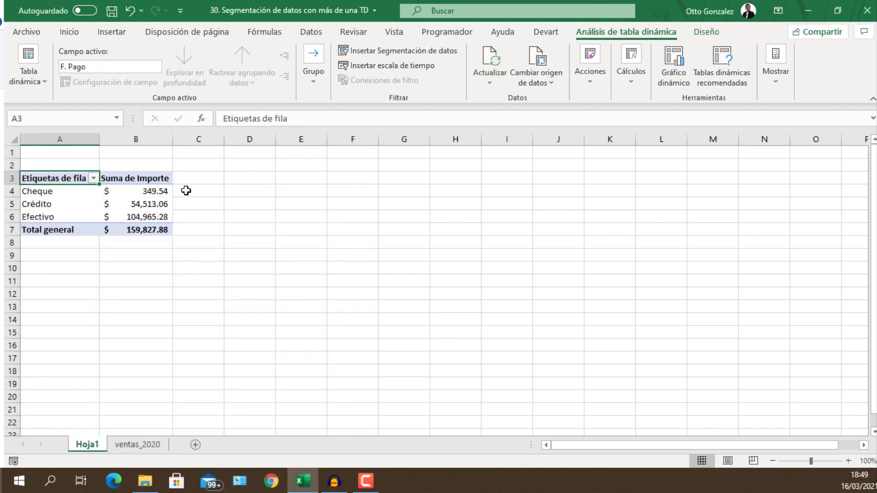
{"action": "key", "text": "ctrl+shift+Right"}
{"action": "key", "text": "ctrl+shift+Down"}
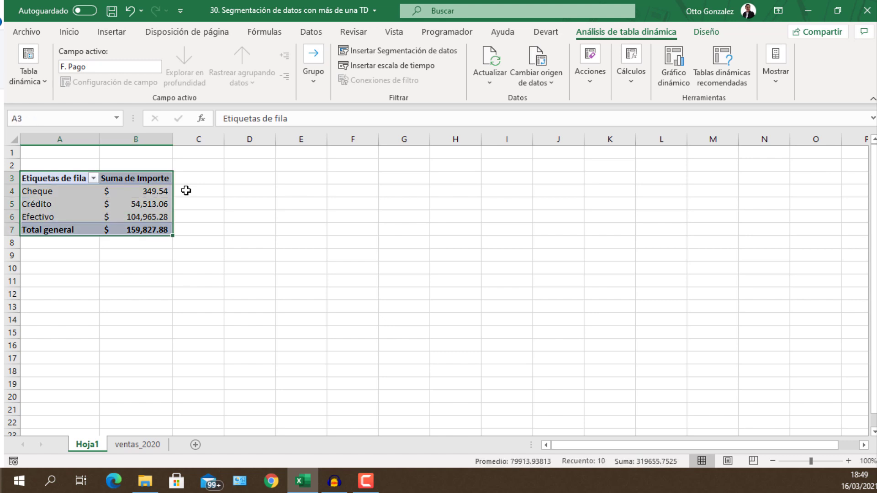
{"action": "key", "text": "ctrl+c"}
{"action": "left_click", "coordinate": [250, 178]}
{"action": "key", "text": "ctrl+v"}
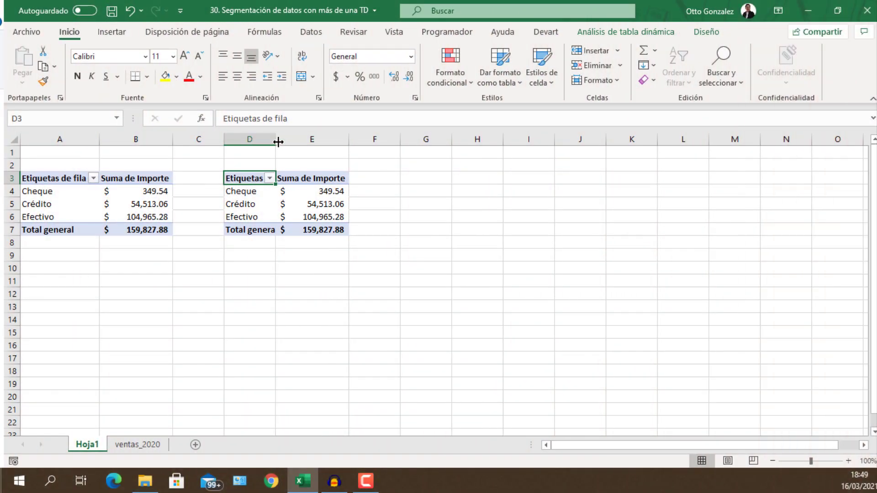
Step: Widen column D and swap the copy's F. Pago rows for fecha_venta months, ene to dic
{"action": "left_click_drag", "start_coordinate": [278, 142], "coordinate": [286, 142]}
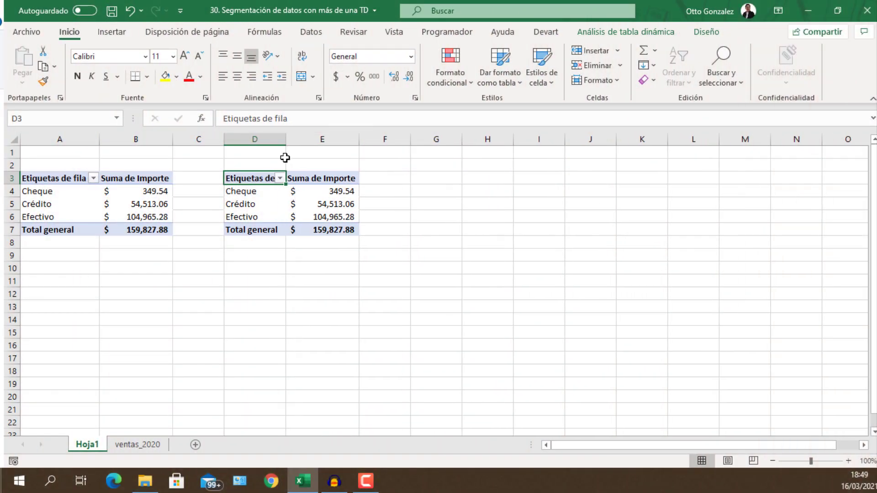
{"action": "right_click", "coordinate": [262, 193]}
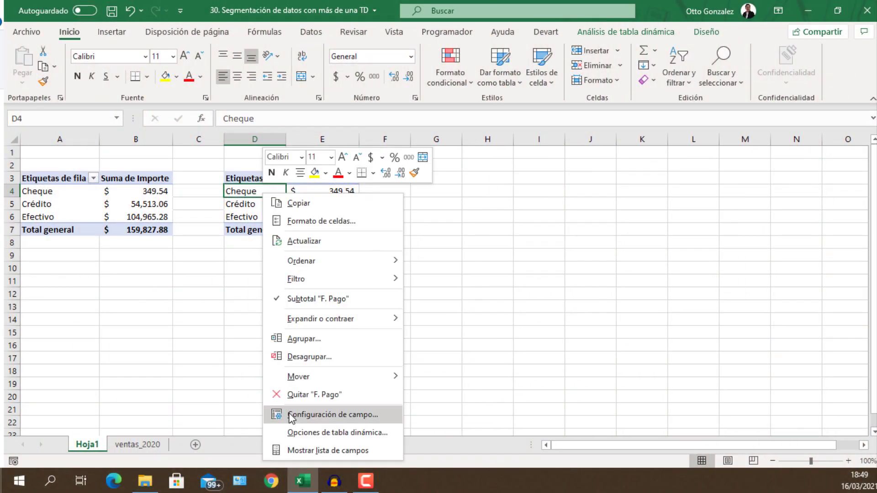
{"action": "left_click", "coordinate": [297, 449]}
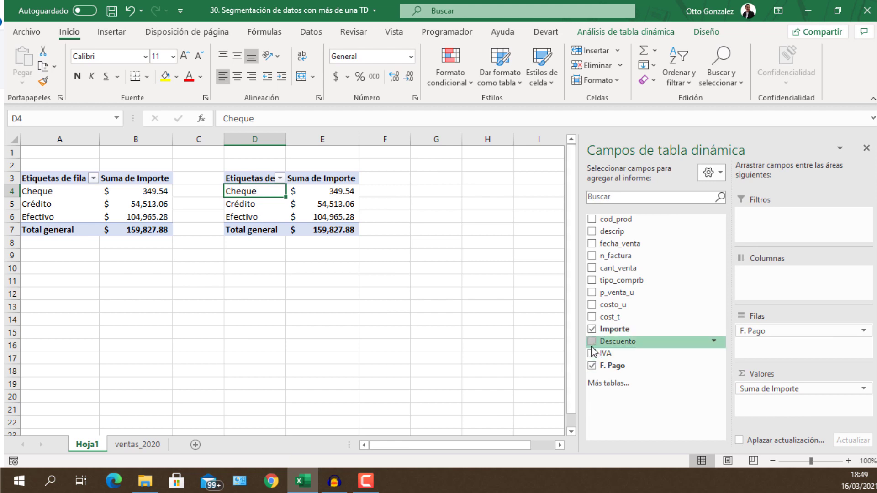
{"action": "left_click", "coordinate": [592, 365]}
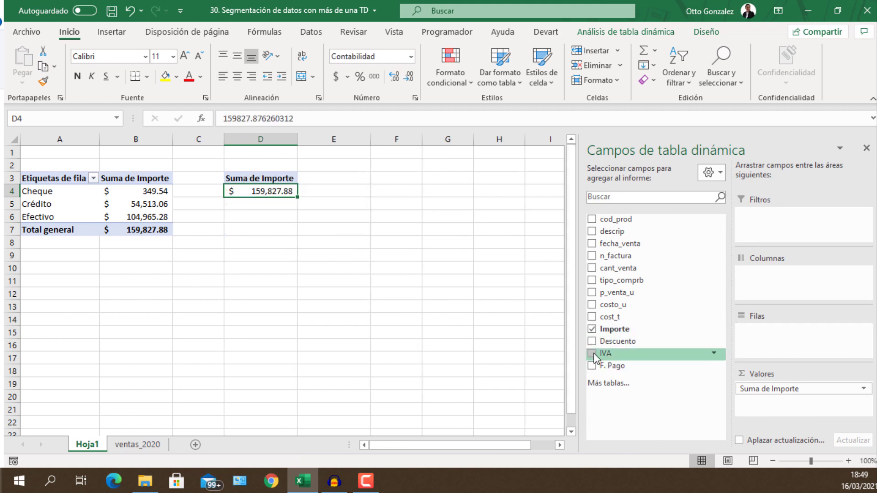
{"action": "left_click", "coordinate": [592, 244]}
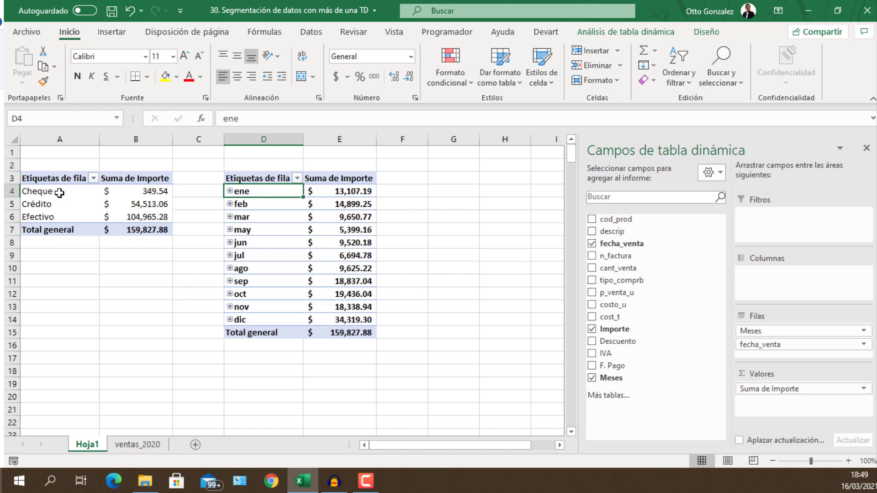
{"action": "left_click", "coordinate": [59, 193]}
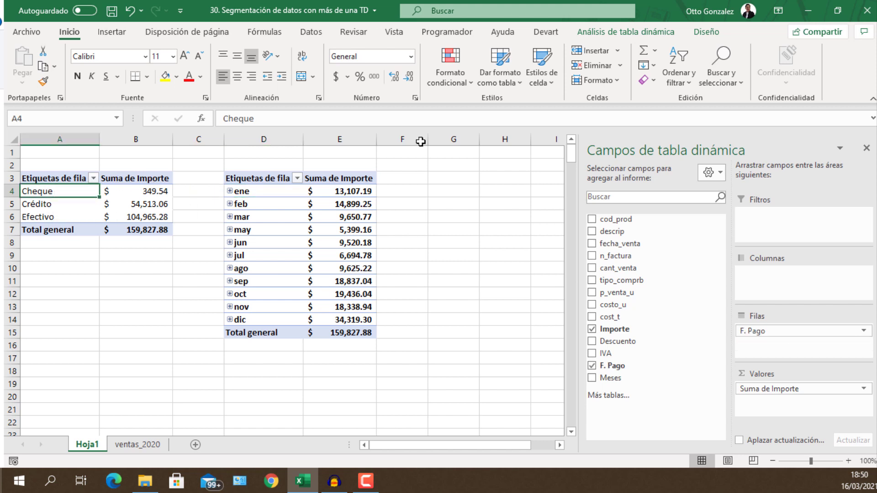
Step: Insert an F. Pago slicer, move it under the first pivot table and shorten it to 4.08 cm
{"action": "left_click", "coordinate": [624, 37]}
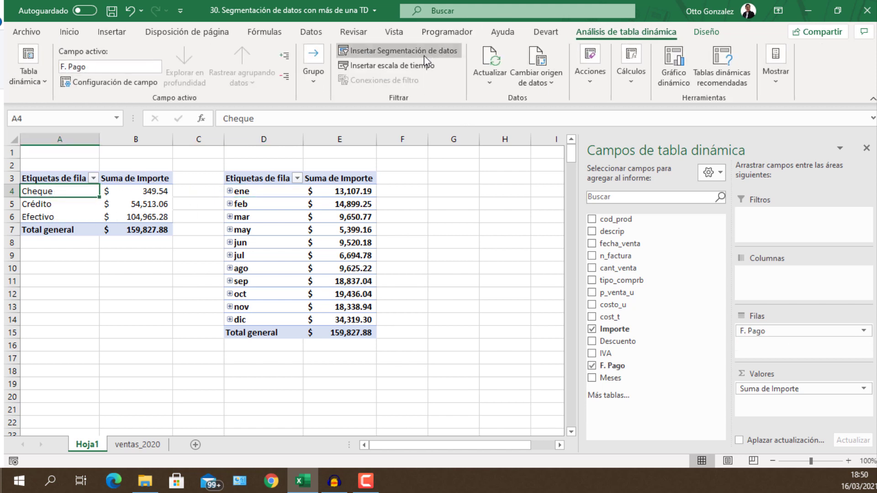
{"action": "left_click", "coordinate": [411, 51]}
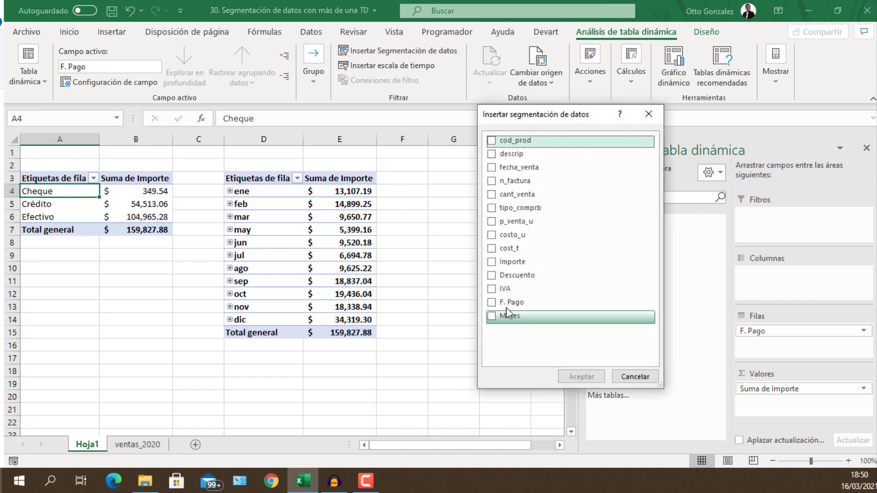
{"action": "left_click", "coordinate": [492, 303]}
{"action": "left_click", "coordinate": [577, 378]}
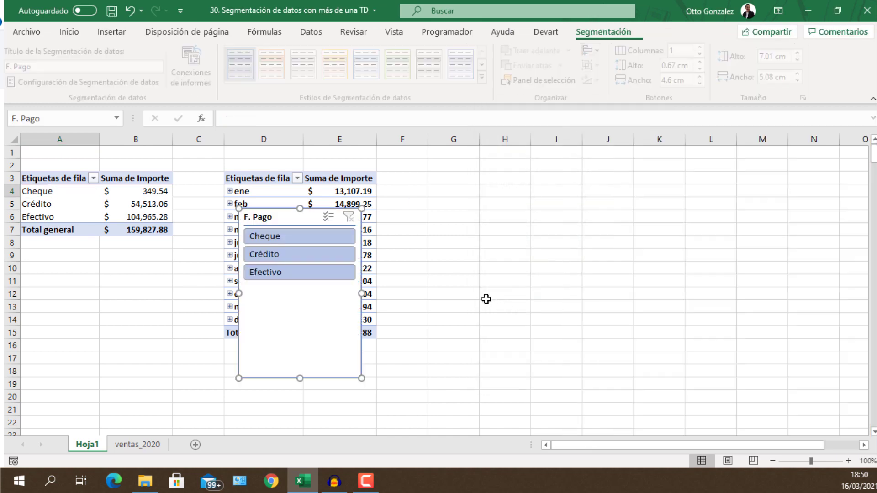
{"action": "left_click_drag", "start_coordinate": [306, 220], "coordinate": [86, 252]}
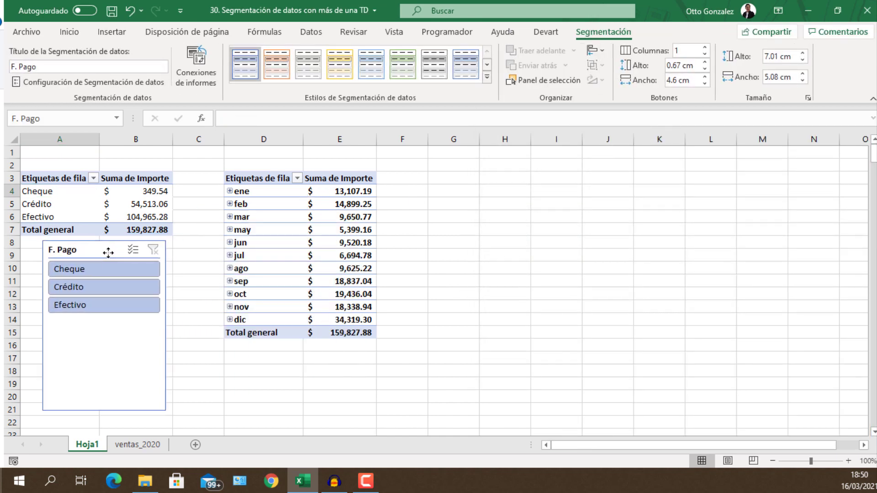
{"action": "left_click_drag", "start_coordinate": [100, 410], "coordinate": [102, 339]}
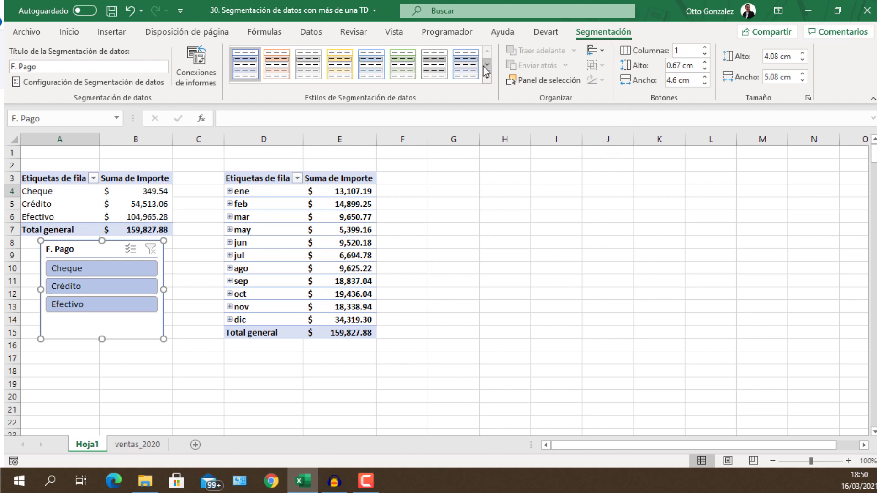
Step: Caption the slicer 'Formas de Pago' and apply the green Oscuro slicer style
{"action": "left_click", "coordinate": [96, 66]}
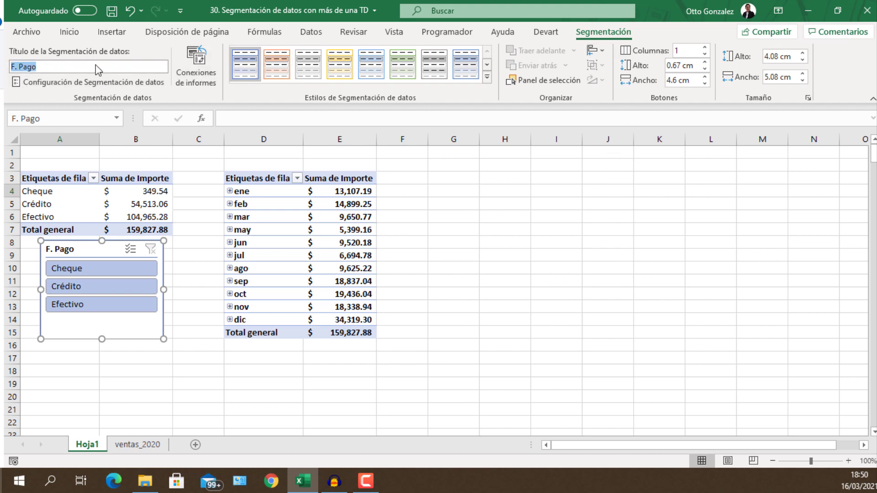
{"action": "type", "text": "Formas de"}
{"action": "key", "text": "Return"}
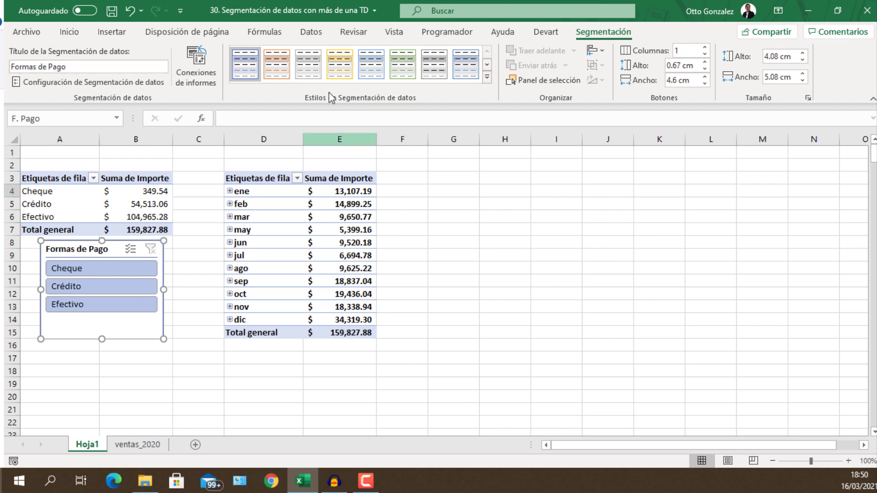
{"action": "left_click", "coordinate": [487, 76]}
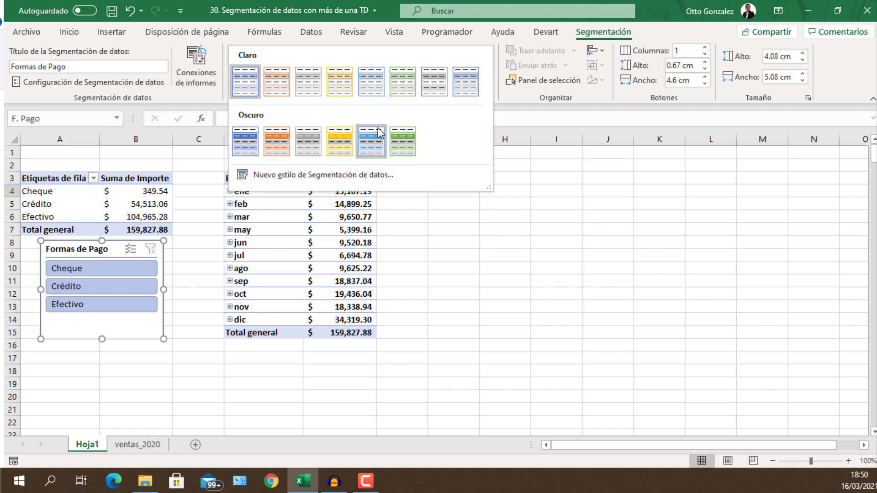
{"action": "left_click", "coordinate": [402, 141]}
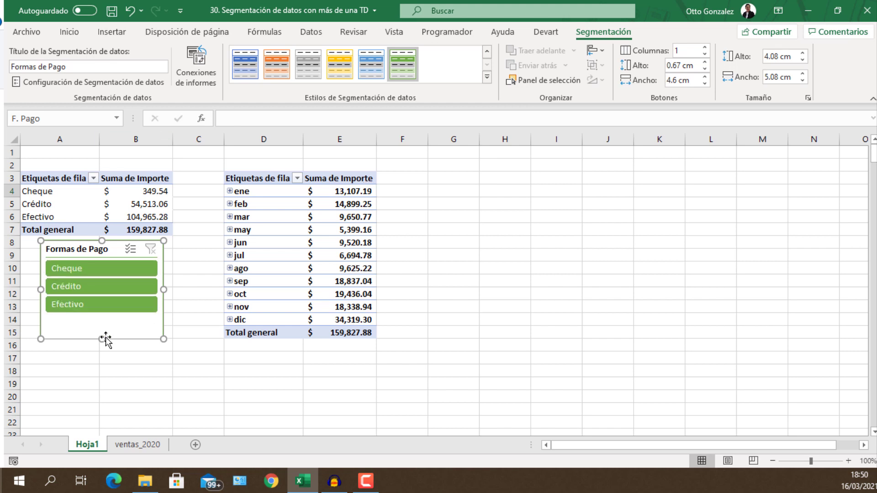
Step: Try the Crédito, Efectivo and Cheque filters, move the slicer to rows 10–17, then clear the filter
{"action": "left_click", "coordinate": [112, 286]}
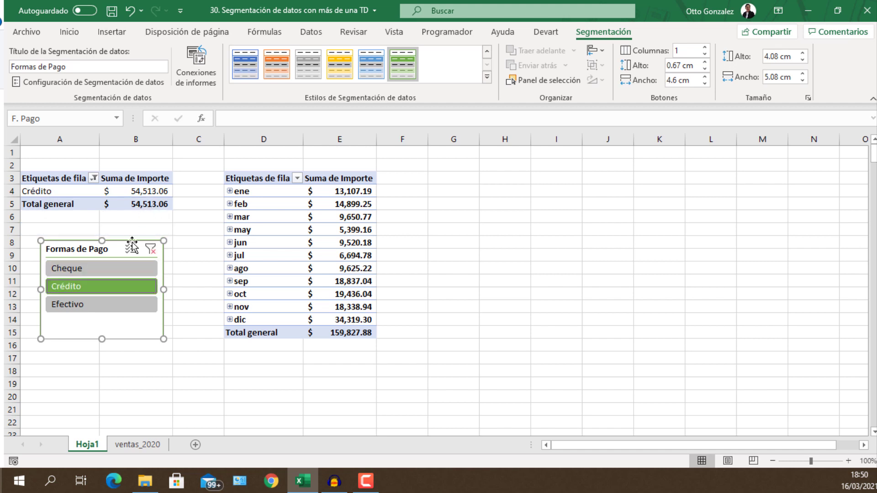
{"action": "left_click_drag", "start_coordinate": [117, 253], "coordinate": [117, 277]}
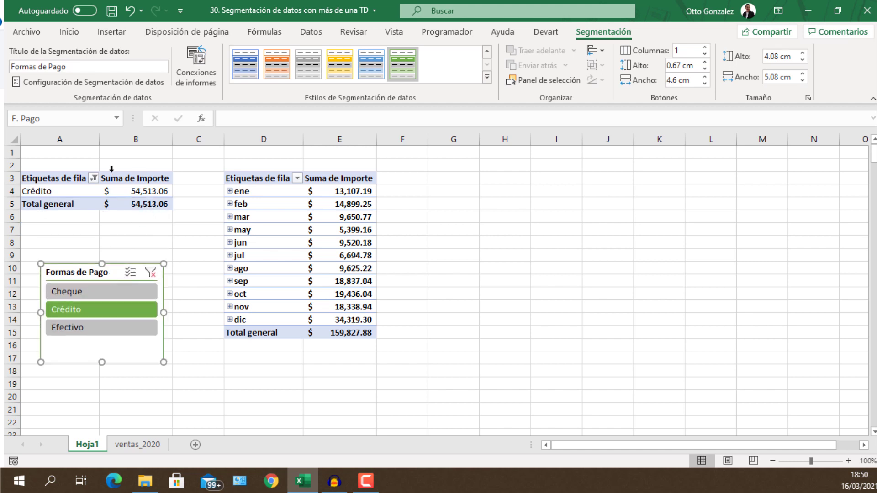
{"action": "left_click", "coordinate": [85, 329]}
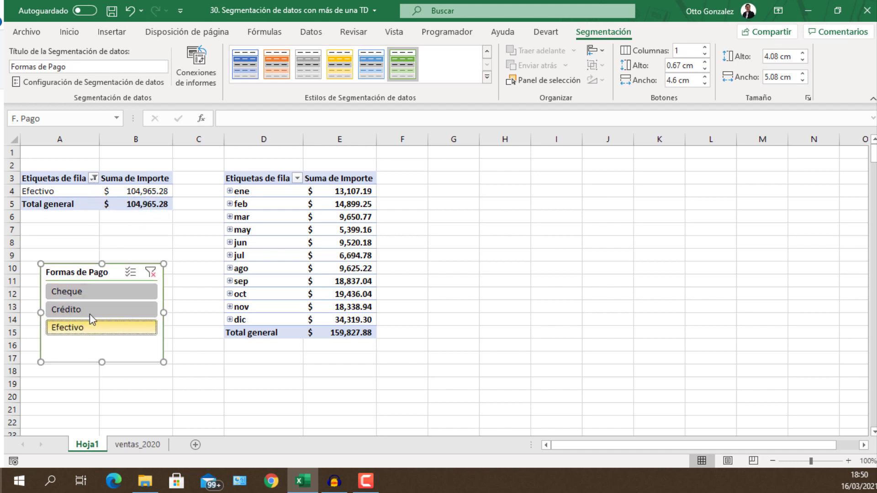
{"action": "left_click", "coordinate": [107, 295]}
{"action": "left_click", "coordinate": [107, 326]}
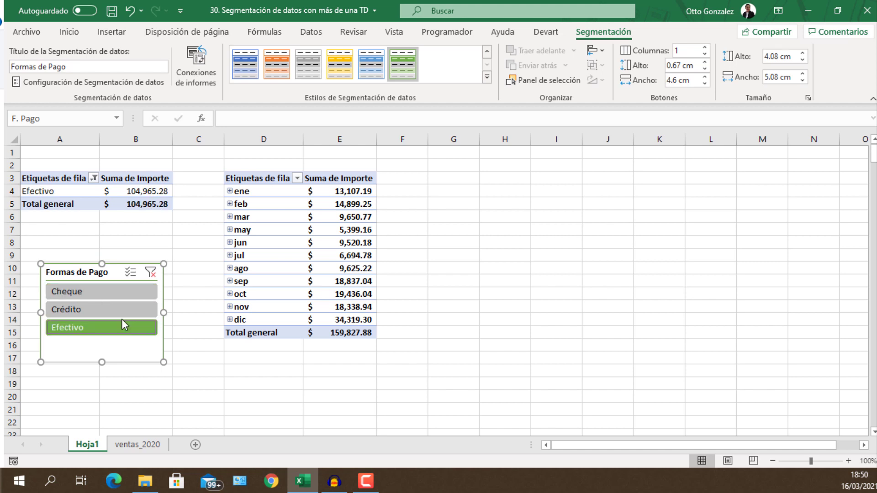
{"action": "left_click", "coordinate": [151, 274]}
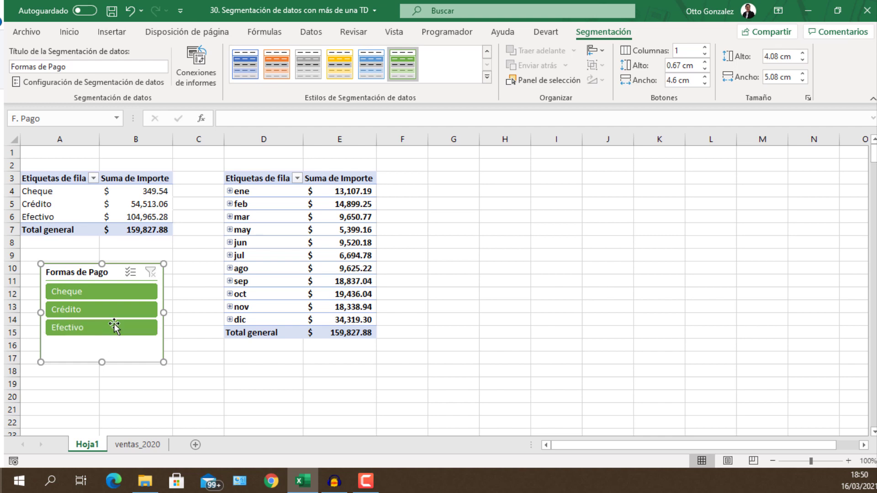
{"action": "left_click", "coordinate": [138, 202]}
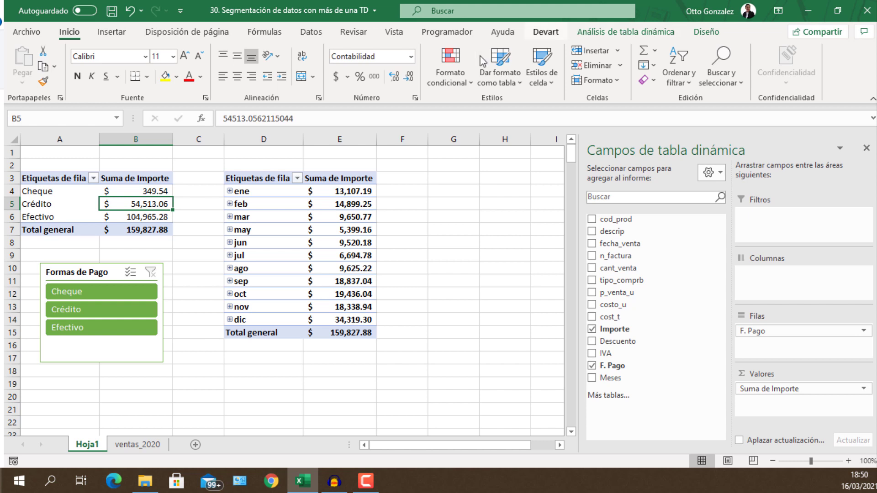
{"action": "left_click", "coordinate": [117, 356]}
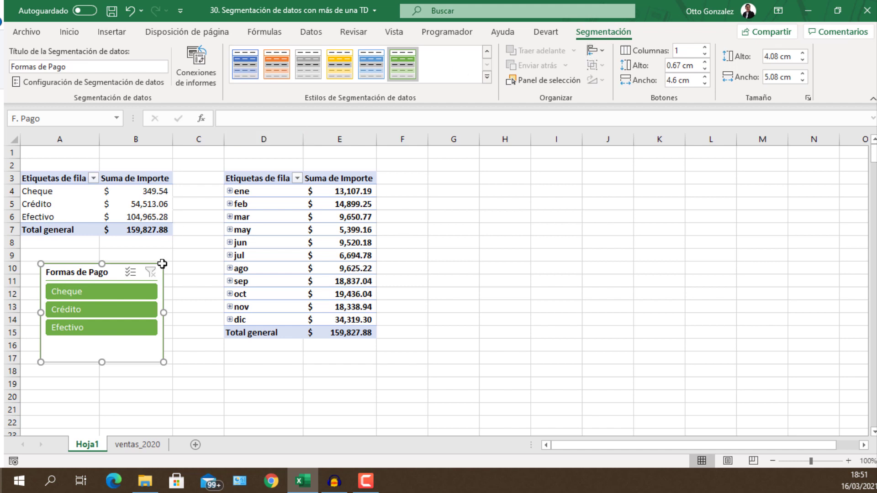
Step: Add TablaDinámica2 to the Formas de Pago slicer's report connections alongside TablaDinámica1
{"action": "right_click", "coordinate": [128, 351]}
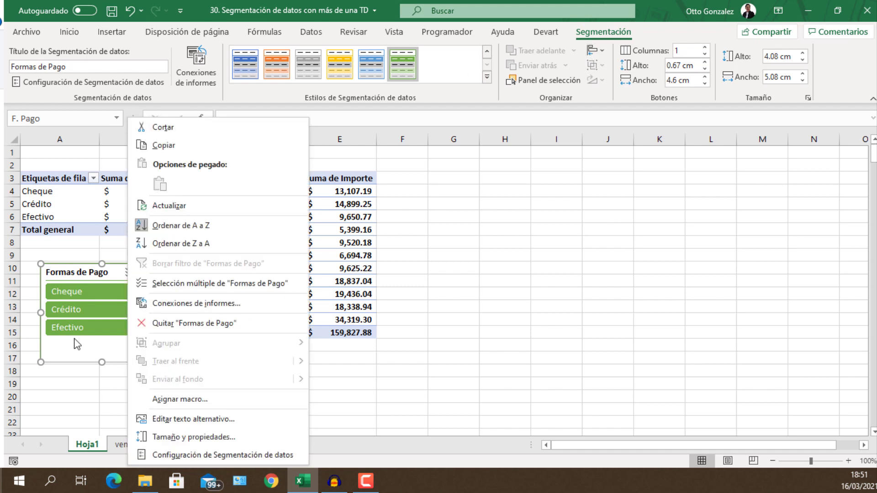
{"action": "left_click", "coordinate": [157, 305]}
{"action": "mouse_move", "coordinate": [168, 274]}
{"action": "left_mouse_down"}
{"action": "mouse_move", "coordinate": [513, 246]}
{"action": "mouse_move", "coordinate": [497, 216]}
{"action": "mouse_move", "coordinate": [553, 198]}
{"action": "left_mouse_up"}
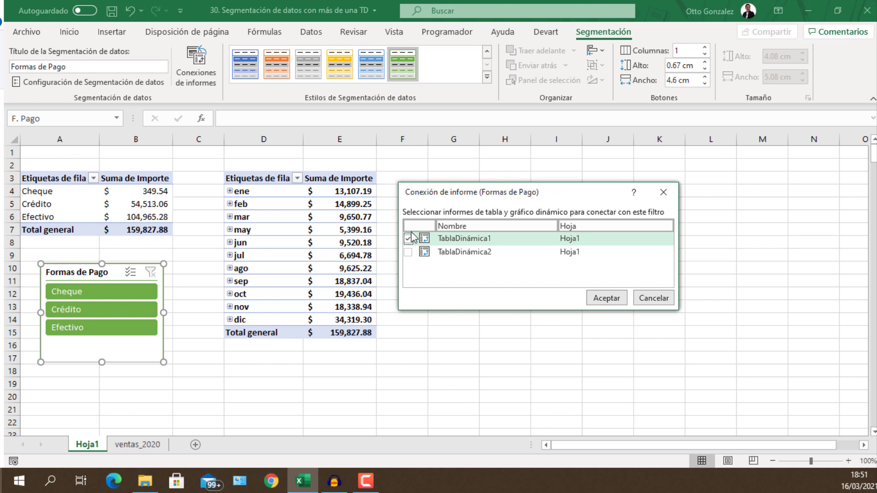
{"action": "left_click", "coordinate": [408, 252]}
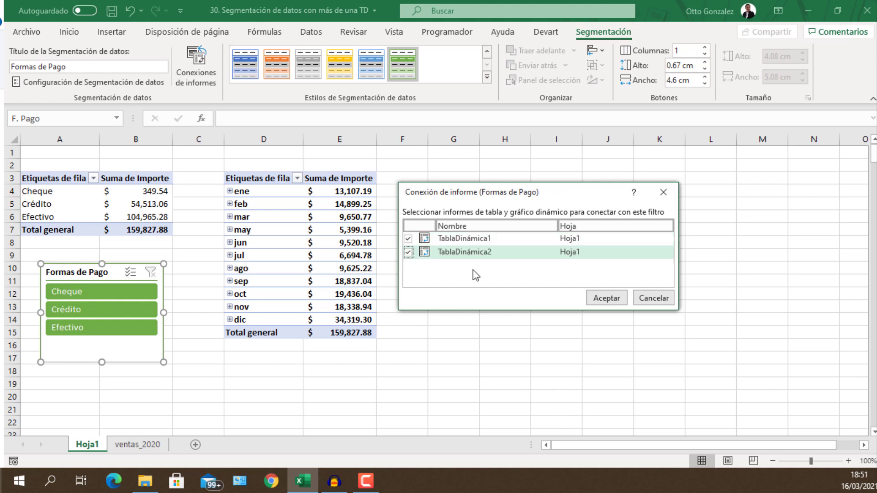
{"action": "left_click", "coordinate": [601, 299]}
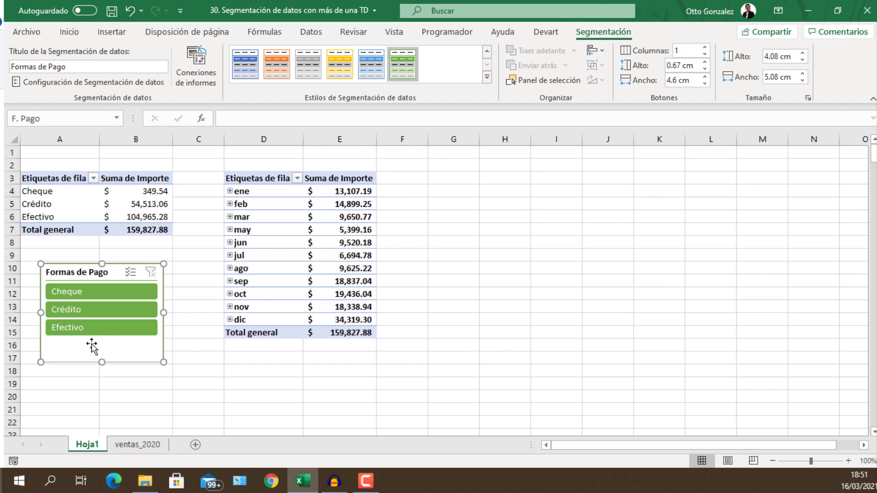
Step: Filter by Efectivo, then Crédito, checking the monthly values update in both tables
{"action": "left_click", "coordinate": [99, 331]}
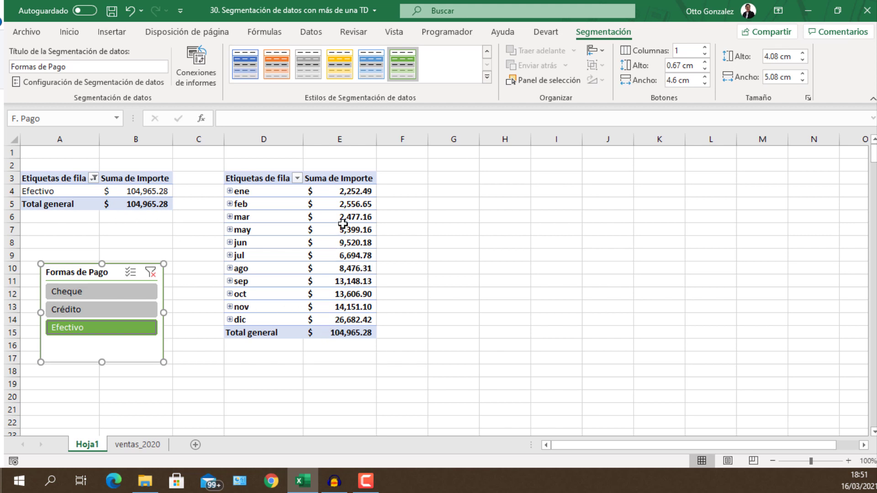
{"action": "left_click", "coordinate": [341, 208]}
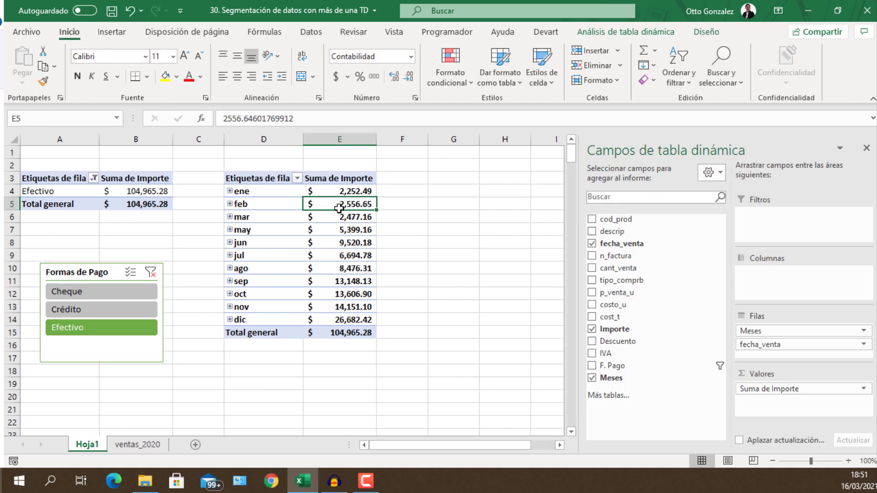
{"action": "key", "text": "Down"}
{"action": "key", "text": "Down"}
{"action": "key", "text": "Down"}
{"action": "key", "text": "Down"}
{"action": "key", "text": "Down"}
{"action": "key", "text": "Down"}
{"action": "key", "text": "Down"}
{"action": "key", "text": "Down"}
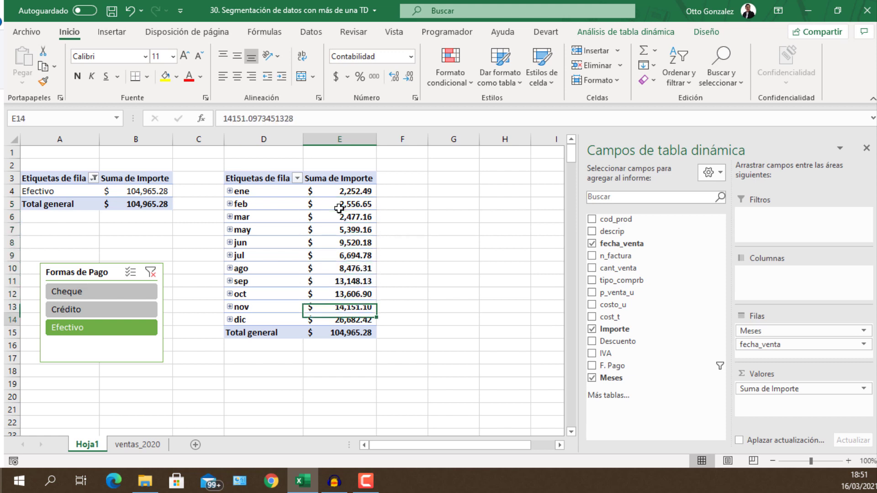
{"action": "key", "text": "Down"}
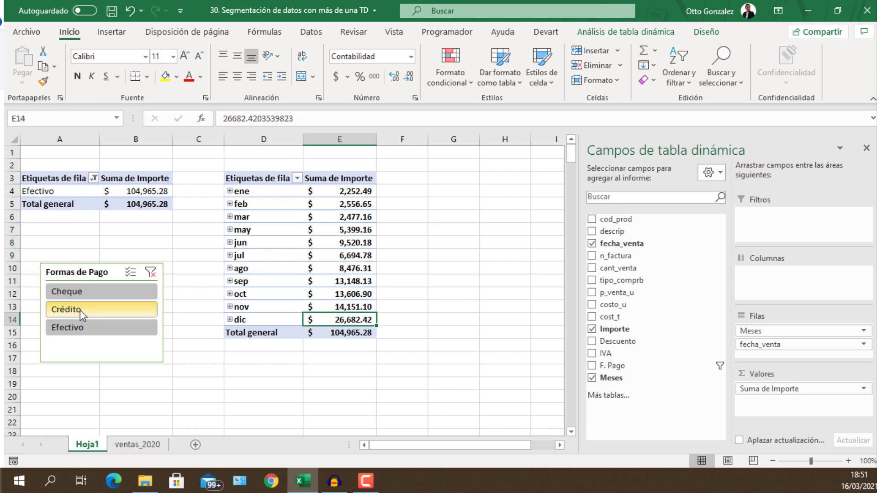
{"action": "left_click", "coordinate": [82, 309]}
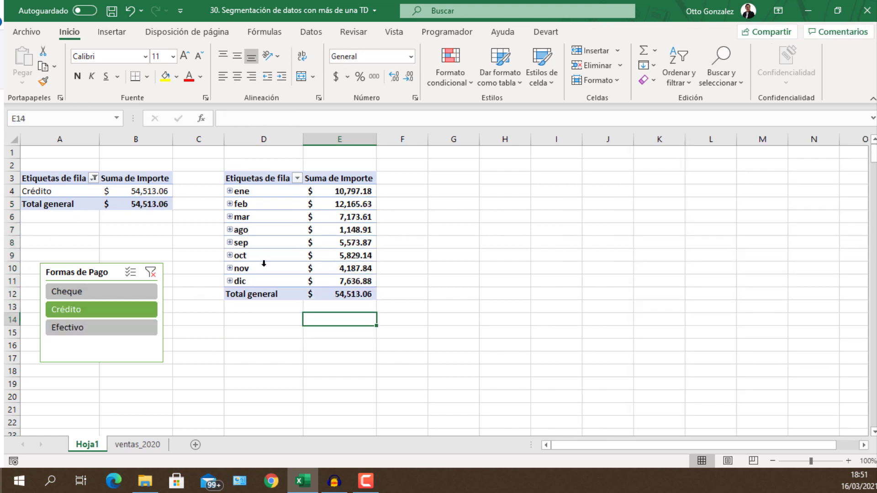
{"action": "left_click", "coordinate": [340, 192]}
{"action": "key", "text": "Down"}
{"action": "key", "text": "Down"}
{"action": "key", "text": "Down"}
{"action": "key", "text": "Down"}
{"action": "key", "text": "Down"}
{"action": "key", "text": "Up"}
{"action": "key", "text": "Up"}
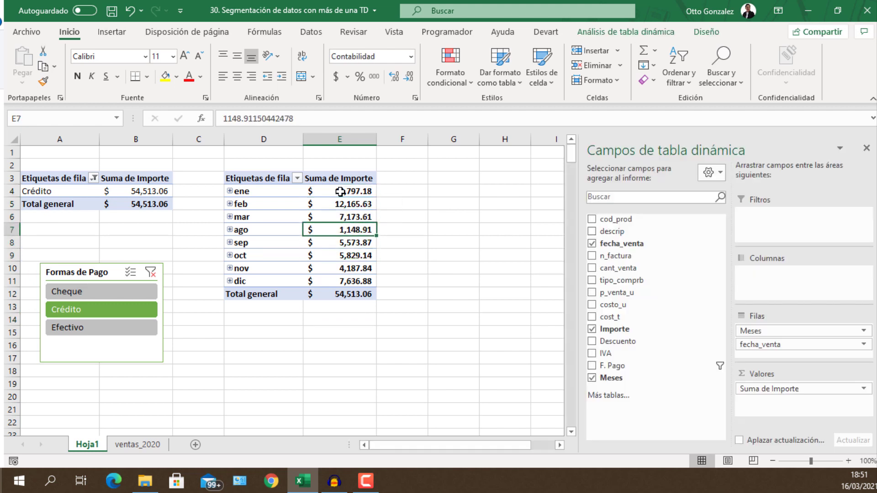
Step: Filter by Cheque and check the monthly values, then clear the filter and move the slicer to rows 9–16
{"action": "left_click", "coordinate": [93, 295]}
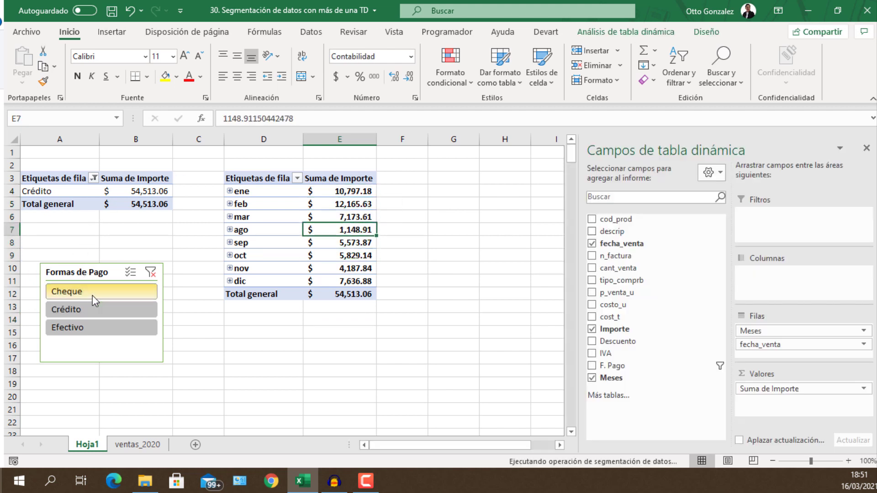
{"action": "key", "text": "Up"}
{"action": "key", "text": "Up"}
{"action": "key", "text": "Up"}
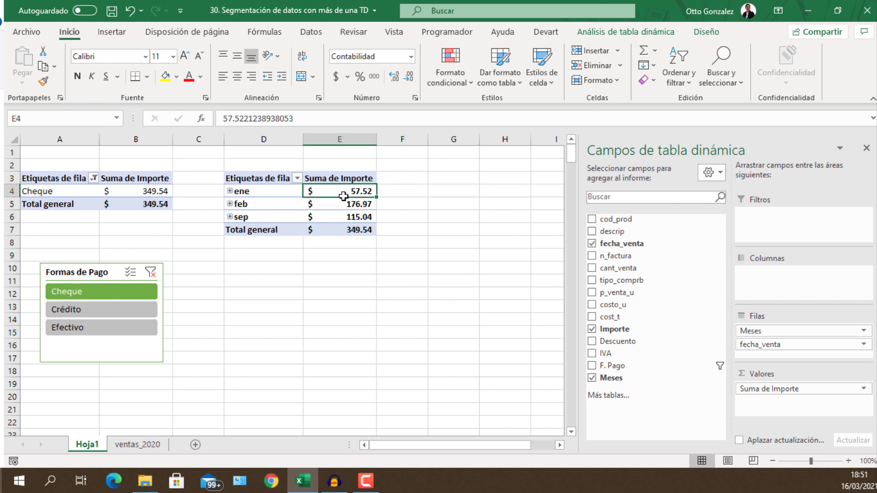
{"action": "key", "text": "Down"}
{"action": "key", "text": "Down"}
{"action": "key", "text": "Up"}
{"action": "key", "text": "Up"}
{"action": "left_click", "coordinate": [150, 273]}
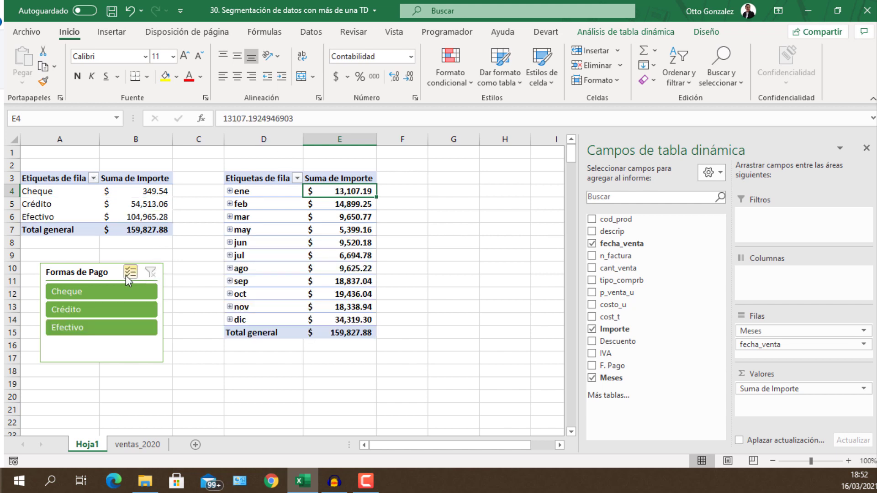
{"action": "left_click_drag", "start_coordinate": [112, 275], "coordinate": [99, 258]}
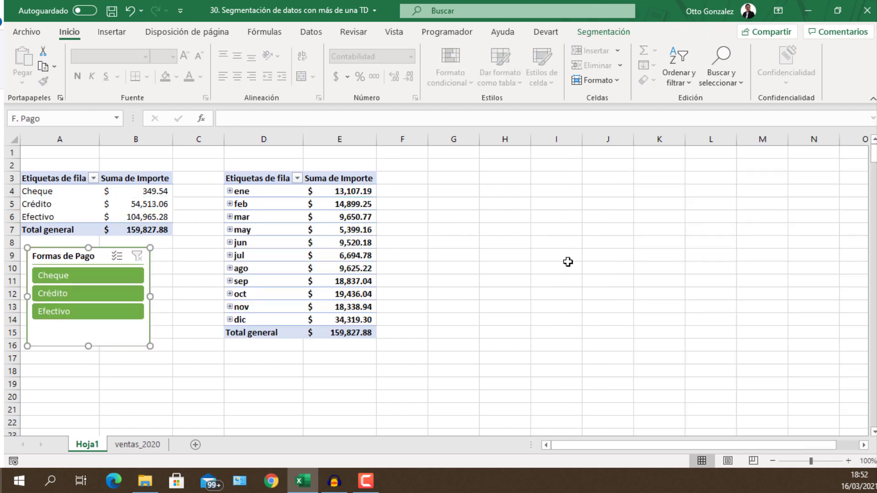
Step: Insert a fecha_venta timeline and place it below the slicer at rows 17–22
{"action": "left_click", "coordinate": [132, 200]}
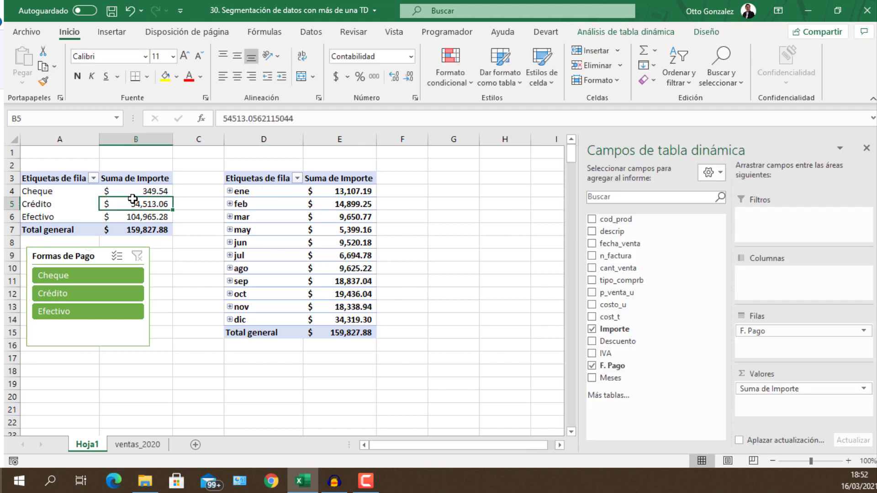
{"action": "left_click", "coordinate": [637, 36]}
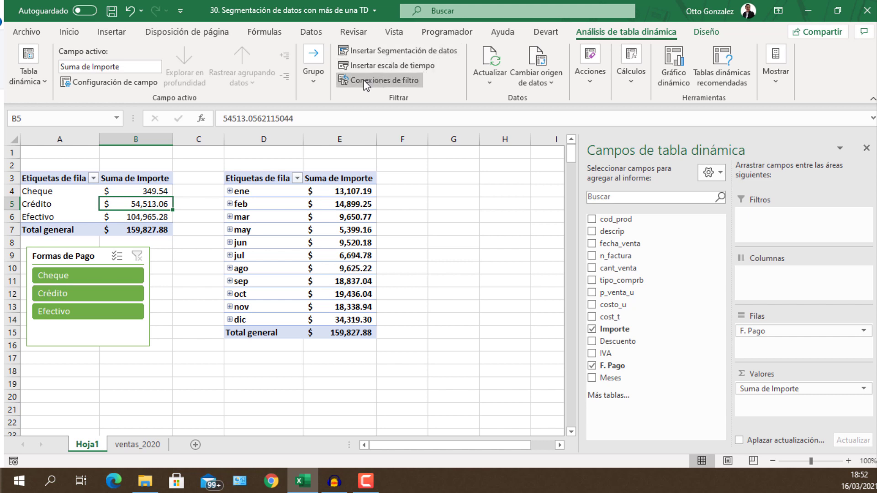
{"action": "left_click", "coordinate": [365, 66]}
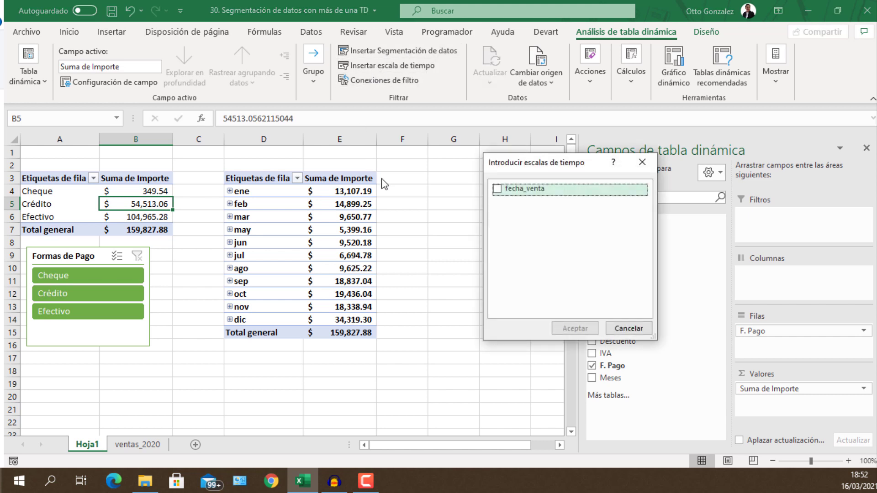
{"action": "left_click", "coordinate": [498, 189]}
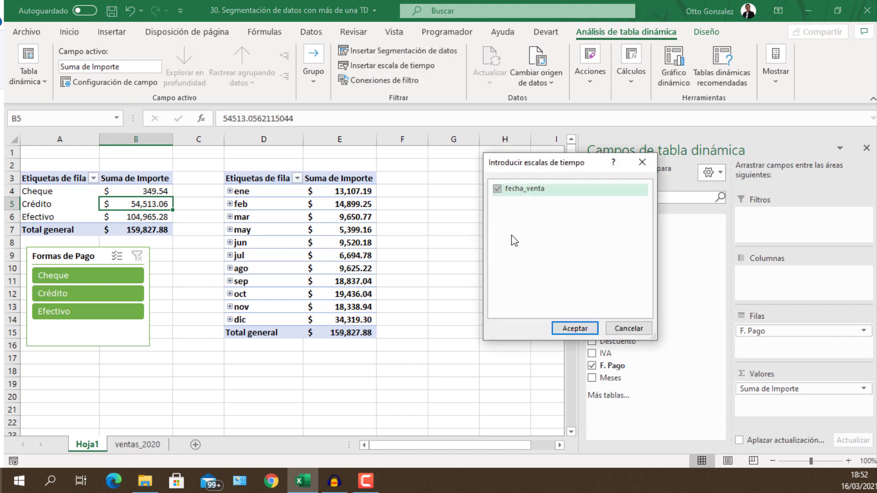
{"action": "left_click", "coordinate": [575, 328]}
{"action": "left_click_drag", "start_coordinate": [348, 260], "coordinate": [192, 357]}
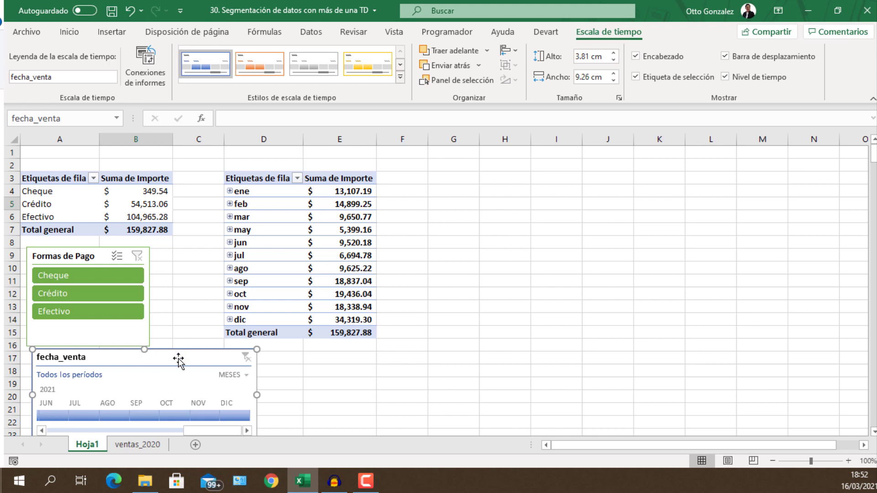
Step: Caption the timeline 'Fecha venta' and apply a dark blue timeline style
{"action": "left_click_drag", "start_coordinate": [179, 358], "coordinate": [181, 354]}
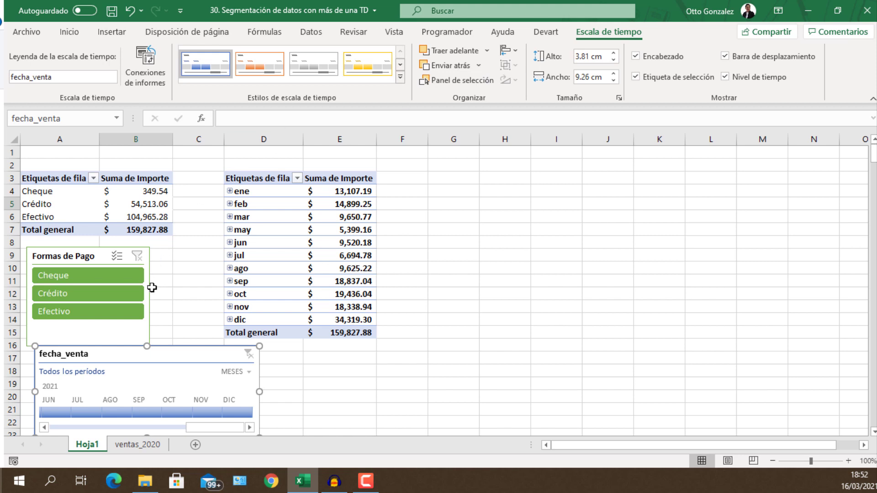
{"action": "left_click", "coordinate": [66, 76]}
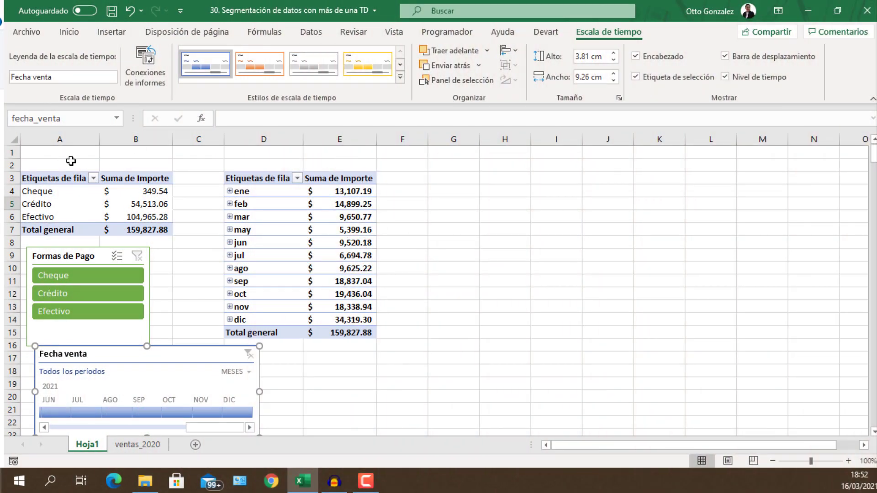
{"action": "left_click", "coordinate": [325, 72]}
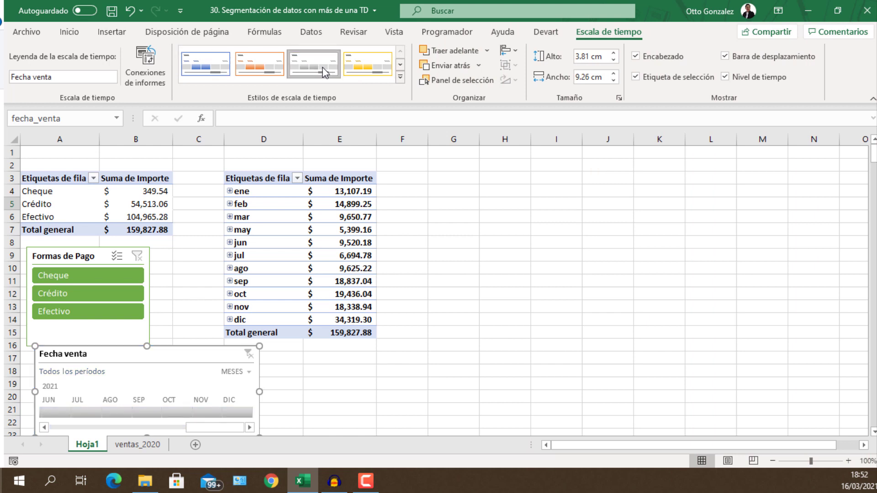
{"action": "left_click", "coordinate": [400, 77]}
{"action": "left_click", "coordinate": [205, 171]}
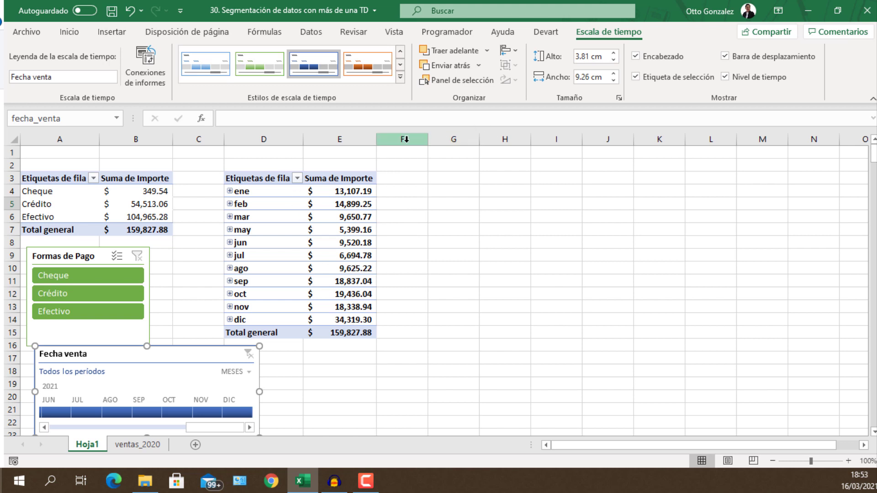
Step: Connect the Fecha venta timeline to TablaDinámica2 as well as TablaDinámica1
{"action": "left_click", "coordinate": [144, 75]}
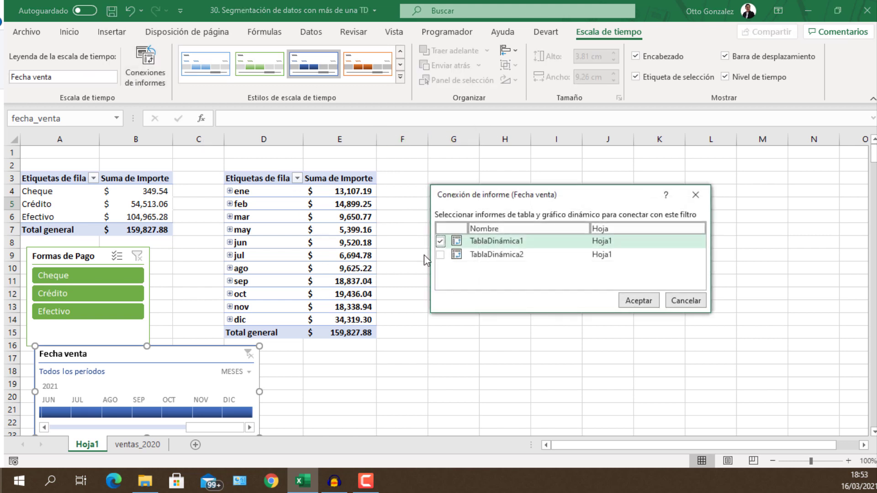
{"action": "left_click", "coordinate": [441, 255]}
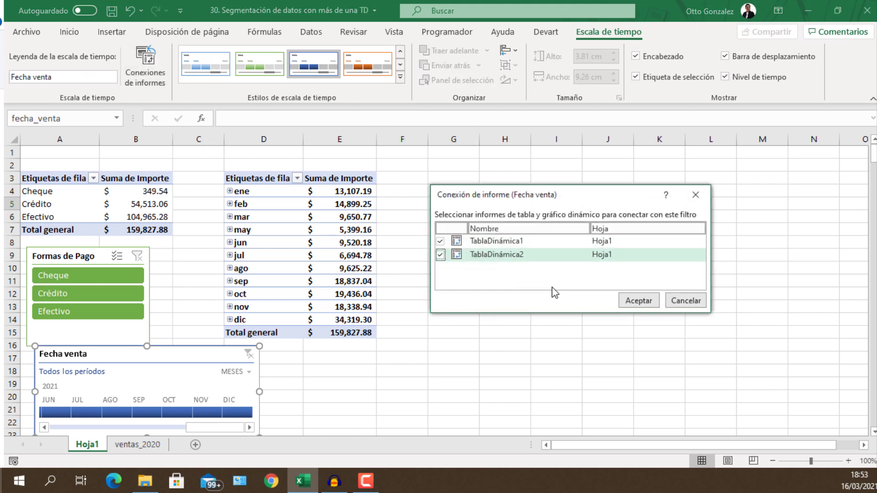
{"action": "left_click", "coordinate": [631, 303]}
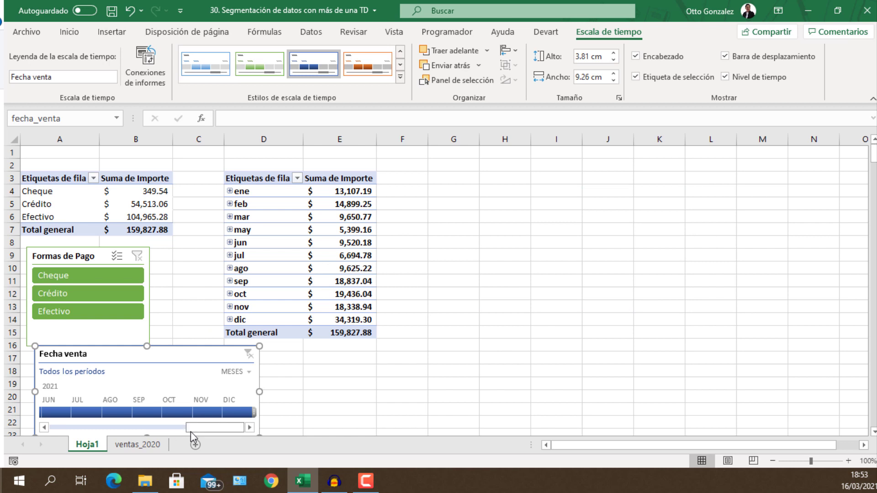
Step: Filter both pivot tables to ene–feb 2020 with the Fecha venta timeline
{"action": "left_click_drag", "start_coordinate": [190, 432], "coordinate": [58, 419]}
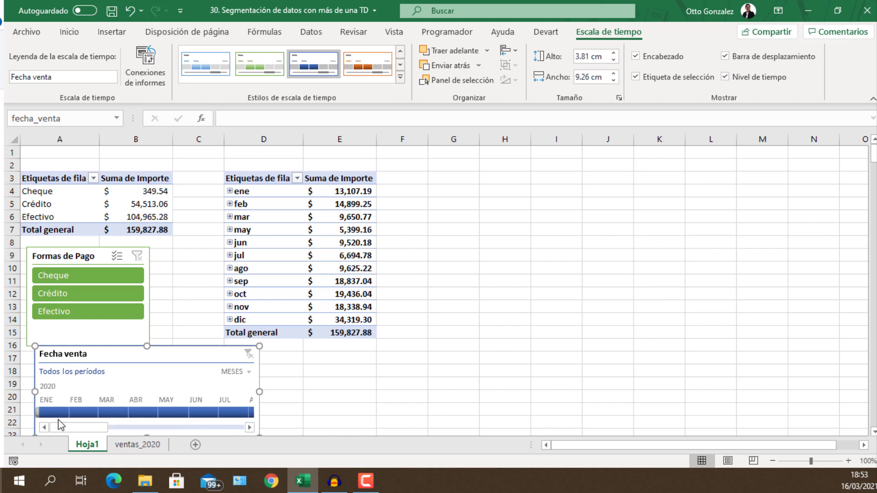
{"action": "left_click", "coordinate": [54, 412]}
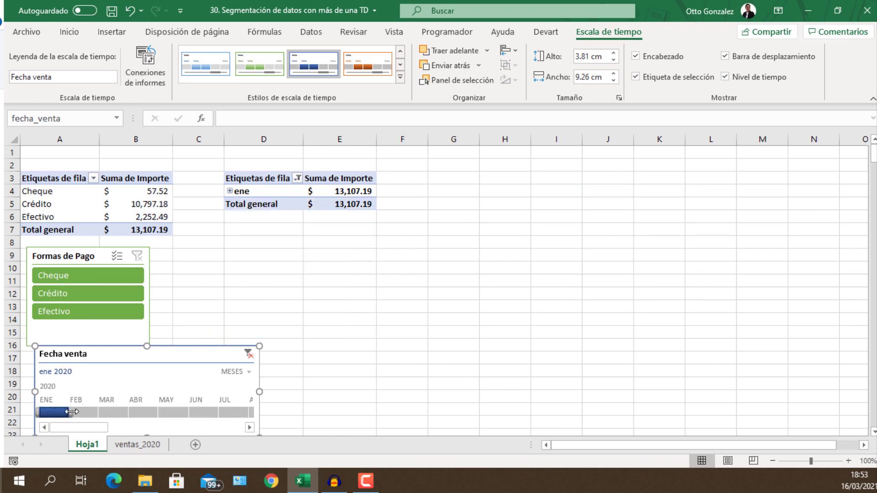
{"action": "left_click_drag", "start_coordinate": [71, 412], "coordinate": [91, 414]}
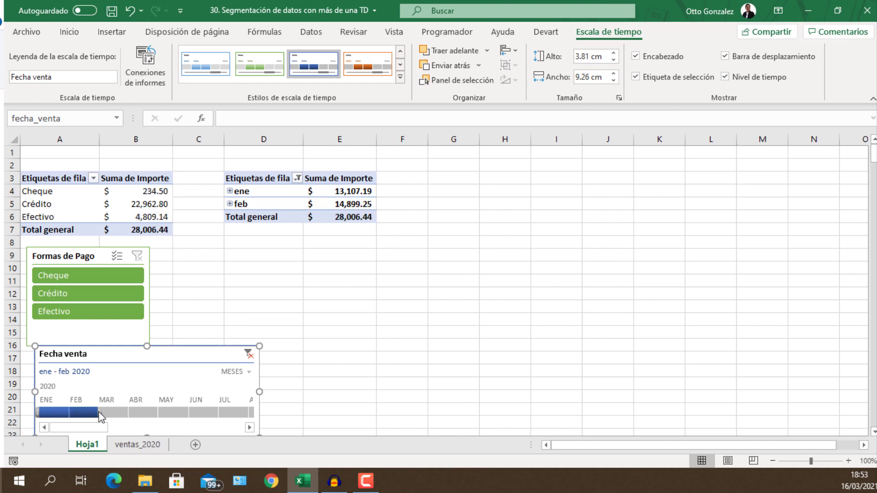
Step: Filter both tables by payment type: Cheque, then Crédito, then Efectivo
{"action": "left_click", "coordinate": [106, 278]}
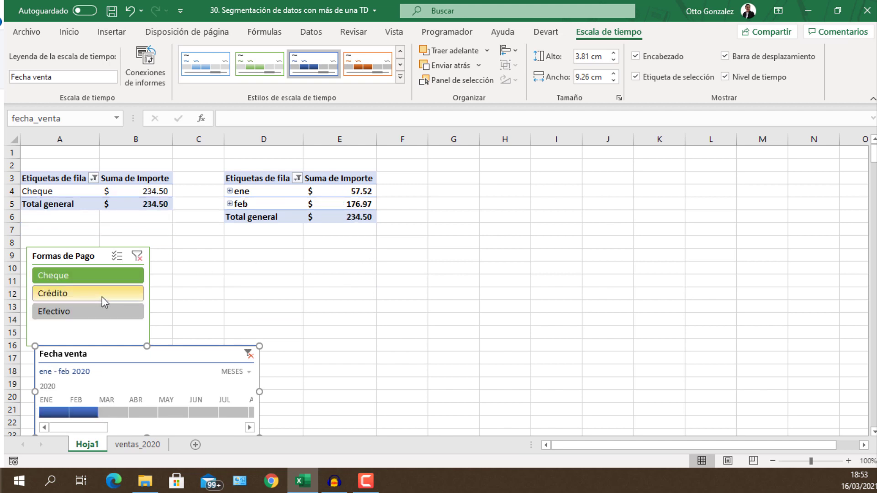
{"action": "left_click", "coordinate": [102, 297]}
{"action": "left_click", "coordinate": [97, 311]}
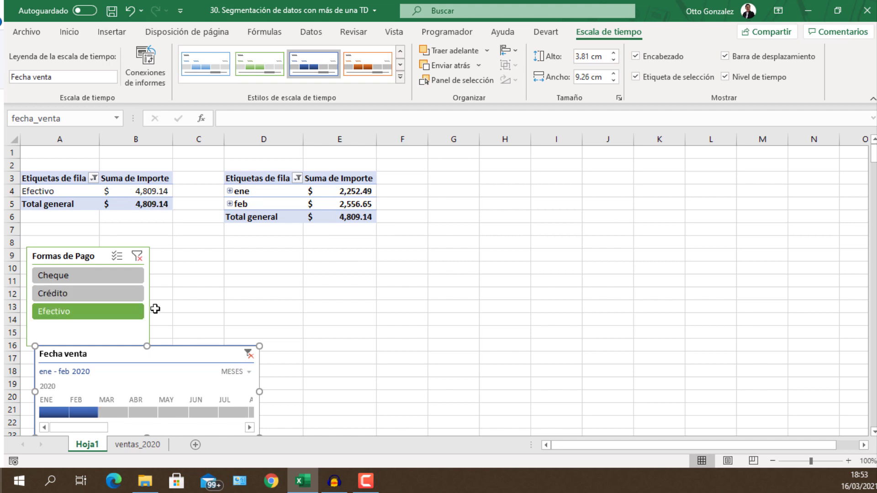
Step: Clear the date and payment-type filters, then select cell B4 in the payment table
{"action": "left_click", "coordinate": [248, 353]}
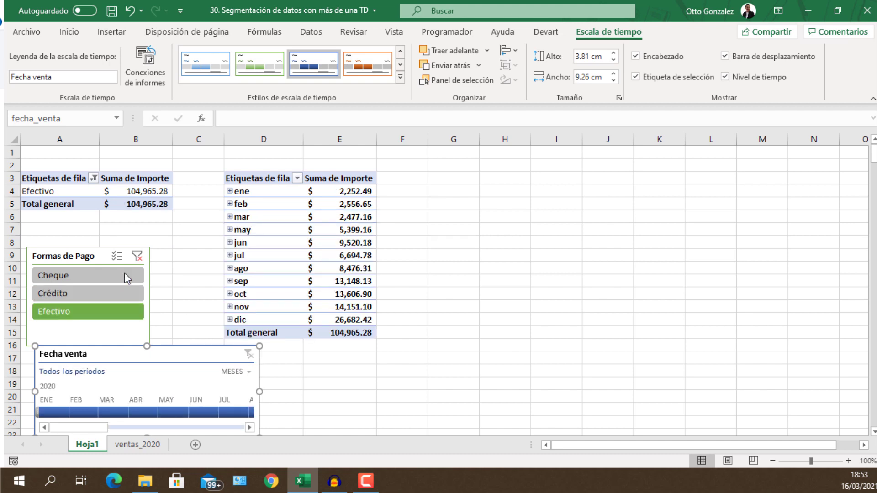
{"action": "left_click", "coordinate": [136, 257]}
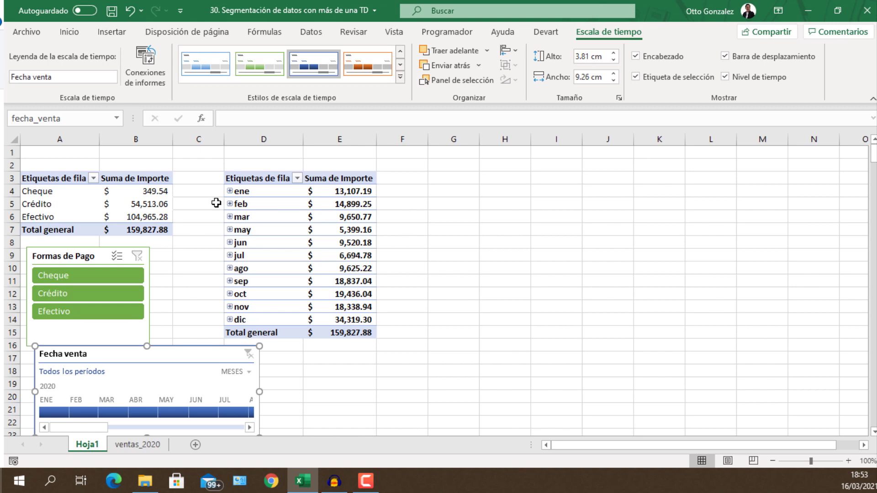
{"action": "left_click", "coordinate": [131, 191]}
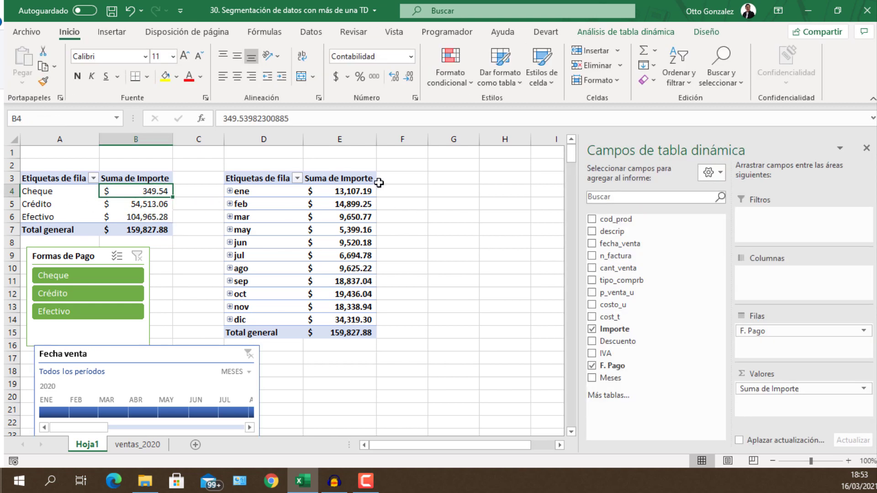
Step: Open Gráficos recomendados on the Insertar tab for the payment-type pivot table
{"action": "left_click", "coordinate": [606, 34]}
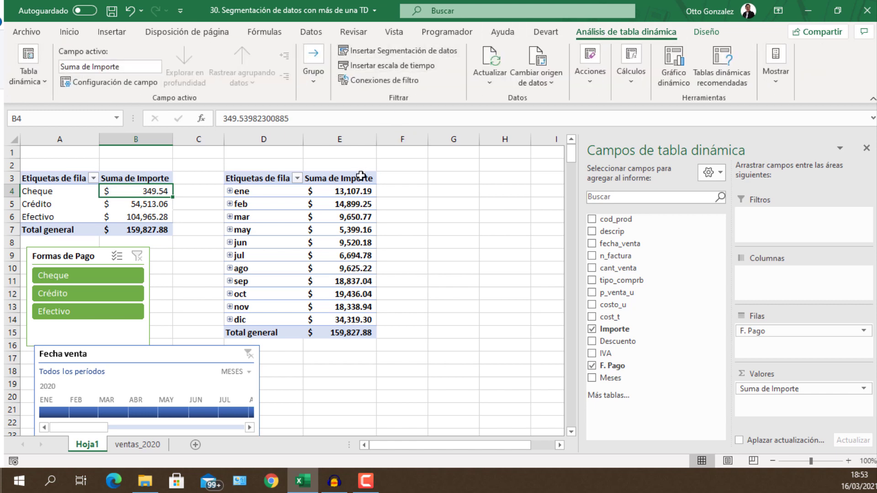
{"action": "left_click", "coordinate": [112, 32]}
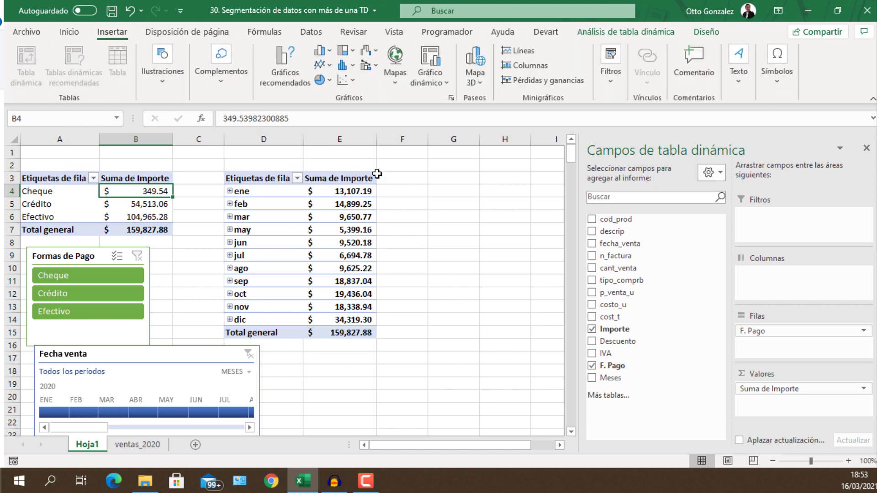
{"action": "left_click", "coordinate": [284, 83]}
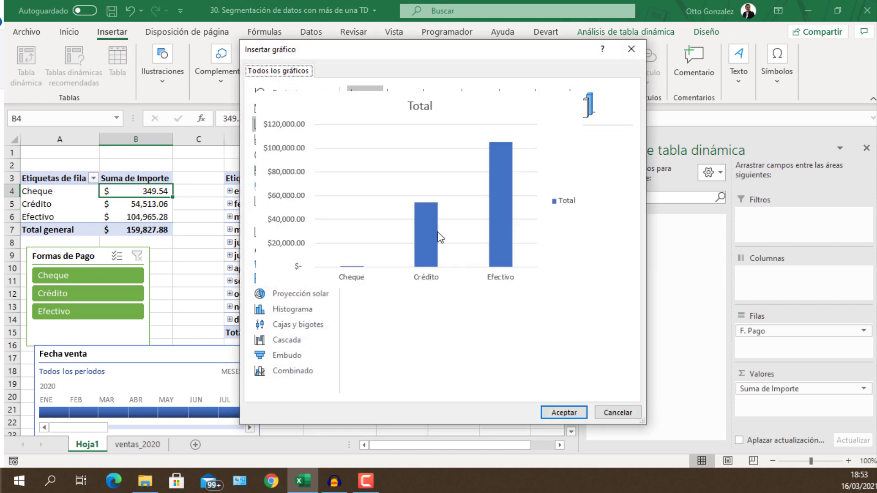
Step: Insert the clustered column chart of payment types and move it to the right
{"action": "left_click", "coordinate": [561, 413]}
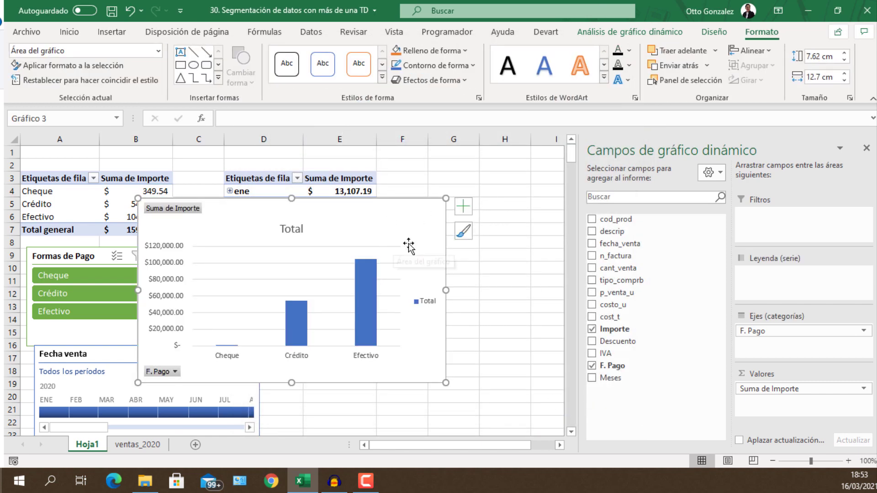
{"action": "mouse_move", "coordinate": [427, 211]}
{"action": "left_mouse_down"}
{"action": "mouse_move", "coordinate": [578, 195]}
{"action": "mouse_move", "coordinate": [455, 197]}
{"action": "left_mouse_up"}
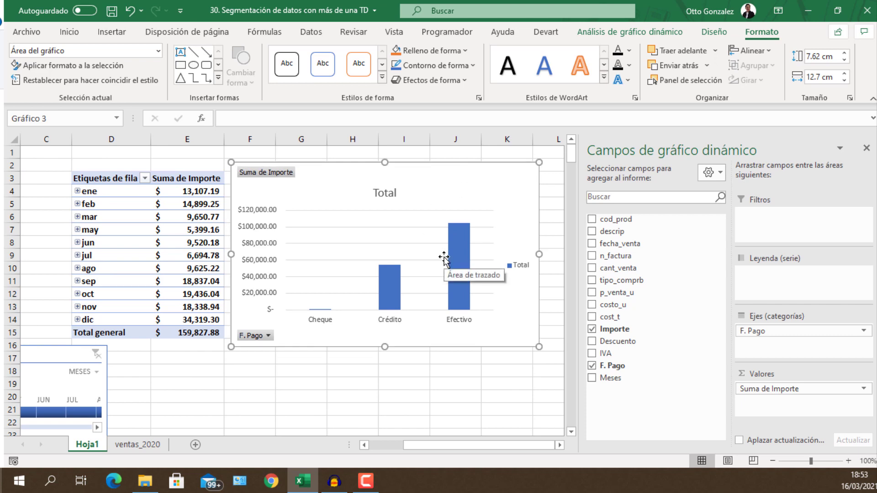
{"action": "left_click", "coordinate": [188, 207]}
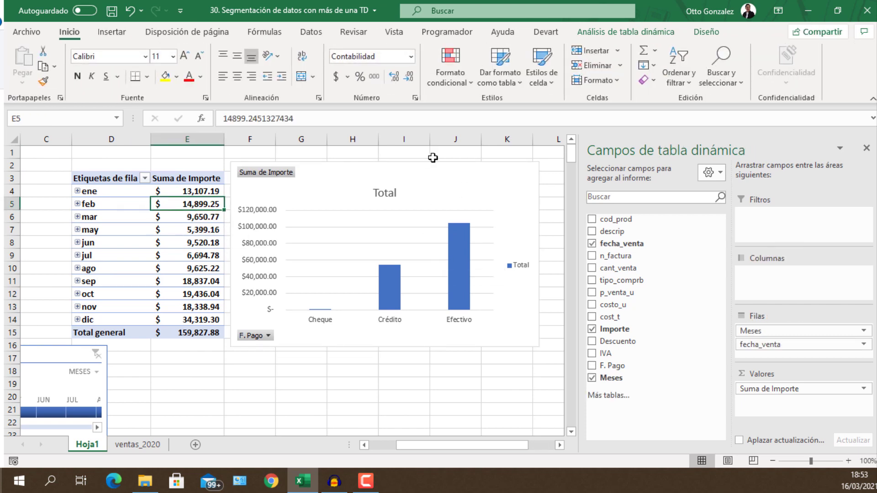
Step: Insert a clustered bar pivot chart of monthly Importe totals from the monthly table
{"action": "left_click", "coordinate": [454, 70]}
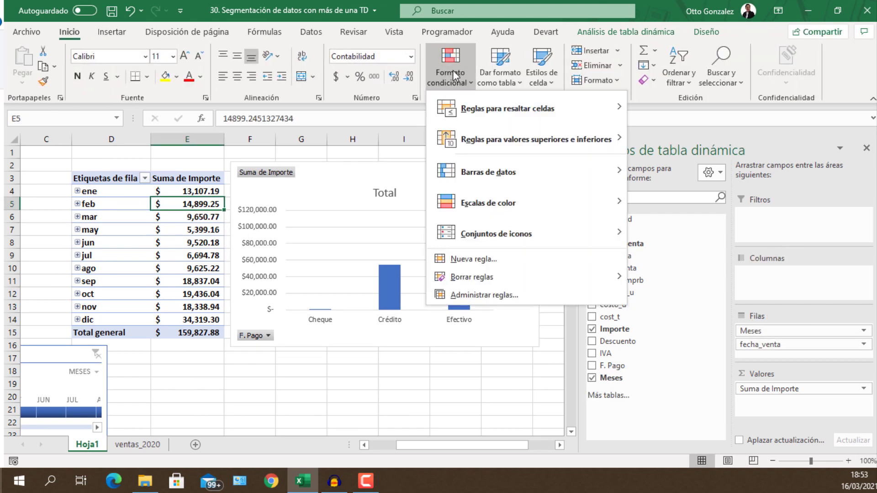
{"action": "left_click", "coordinate": [453, 70]}
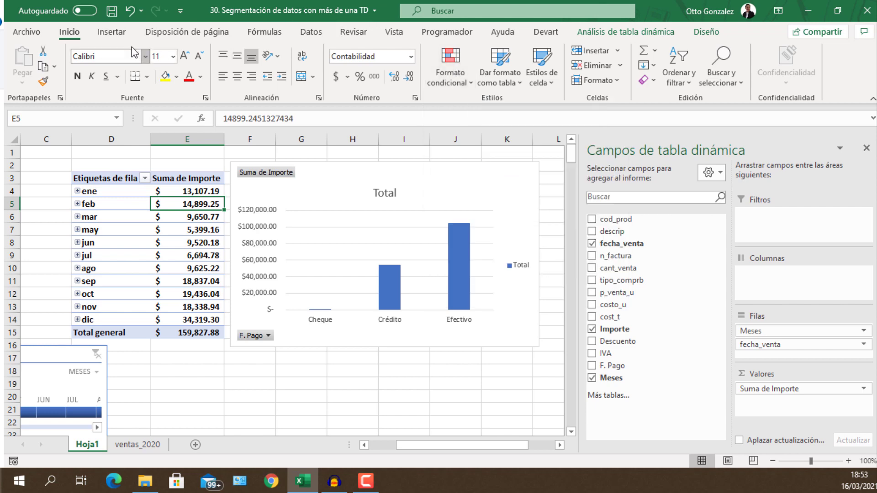
{"action": "left_click", "coordinate": [112, 31]}
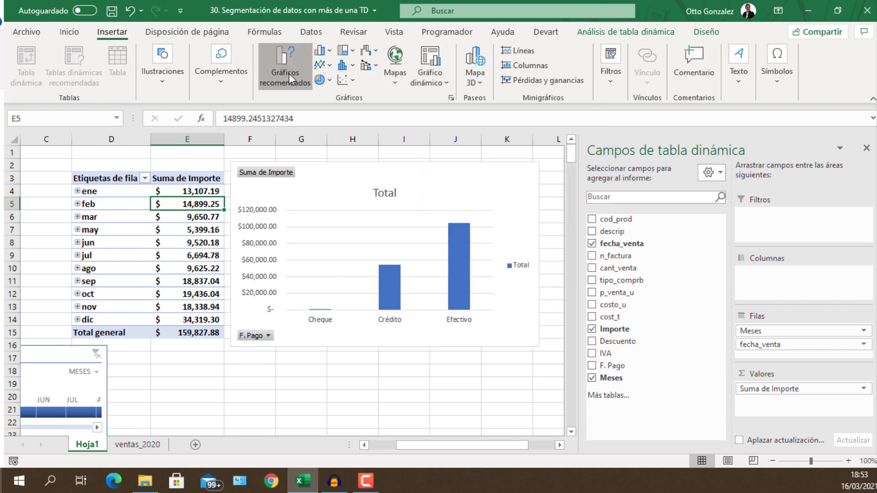
{"action": "left_click", "coordinate": [288, 73]}
{"action": "mouse_move", "coordinate": [420, 189]}
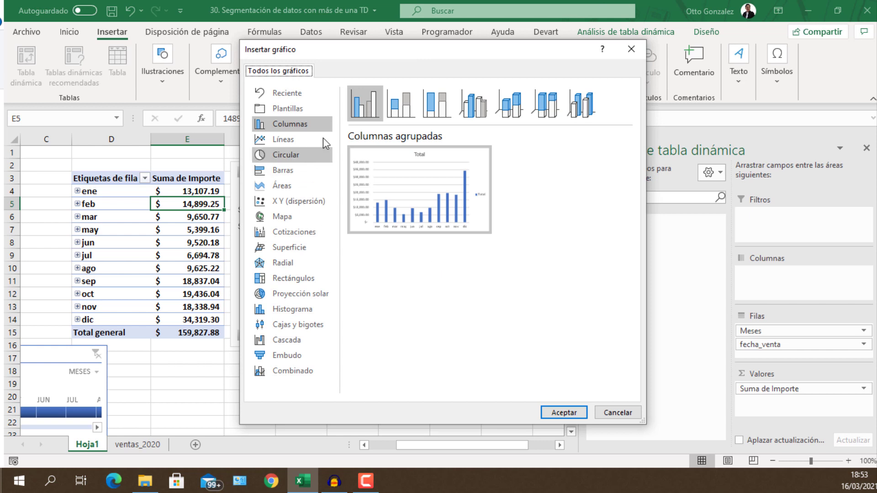
{"action": "left_click", "coordinate": [318, 139]}
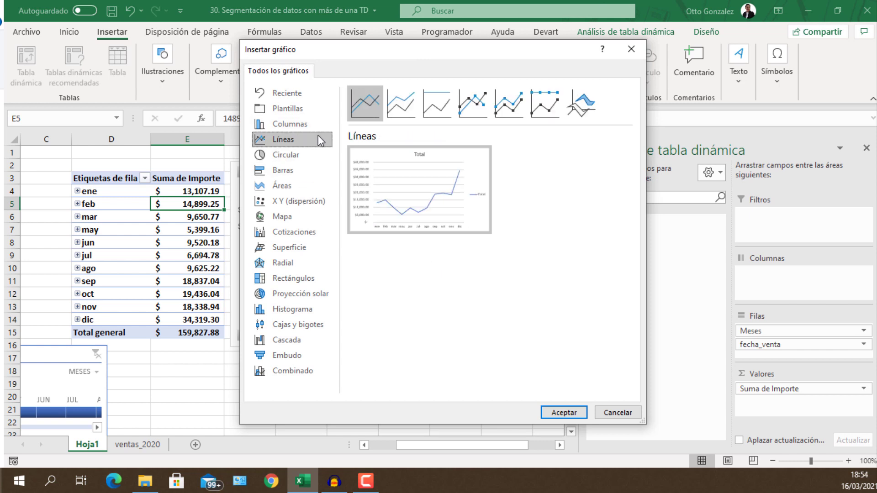
{"action": "left_click", "coordinate": [289, 171]}
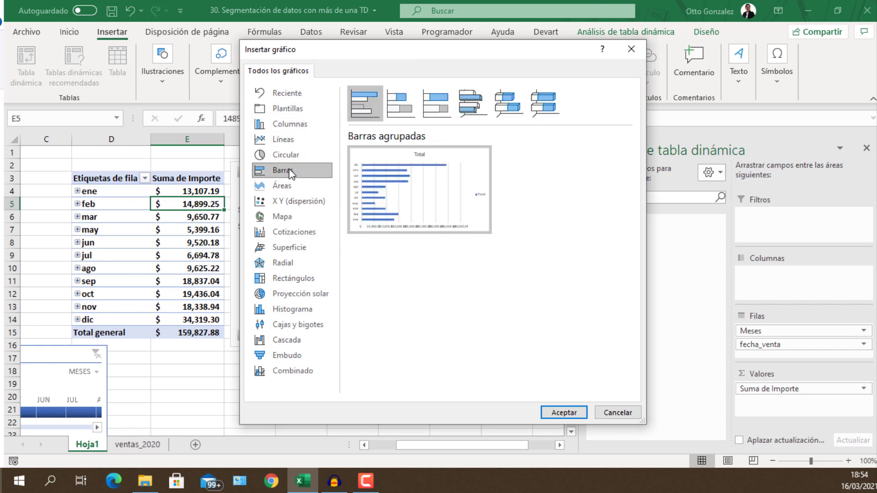
{"action": "left_click", "coordinate": [559, 413]}
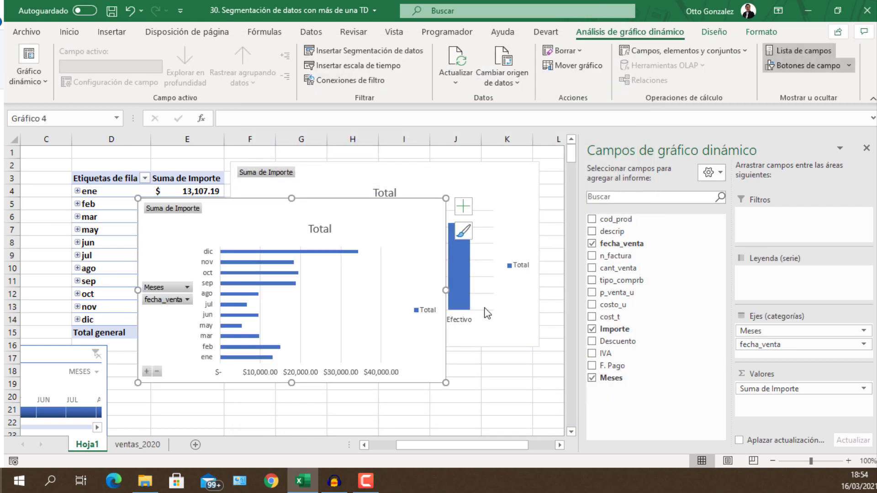
Step: Hide the field list, collapse the ribbon, and place a shrunken bar chart below the column chart
{"action": "left_click", "coordinate": [868, 146]}
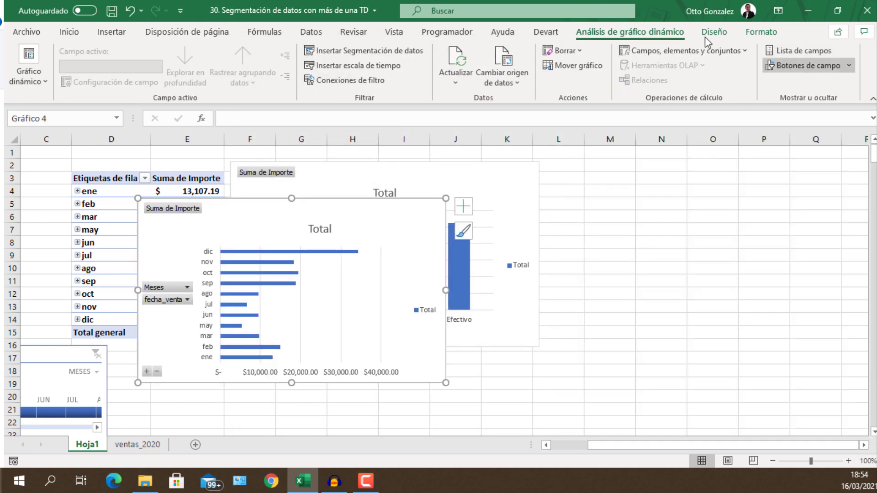
{"action": "double_click", "coordinate": [660, 35]}
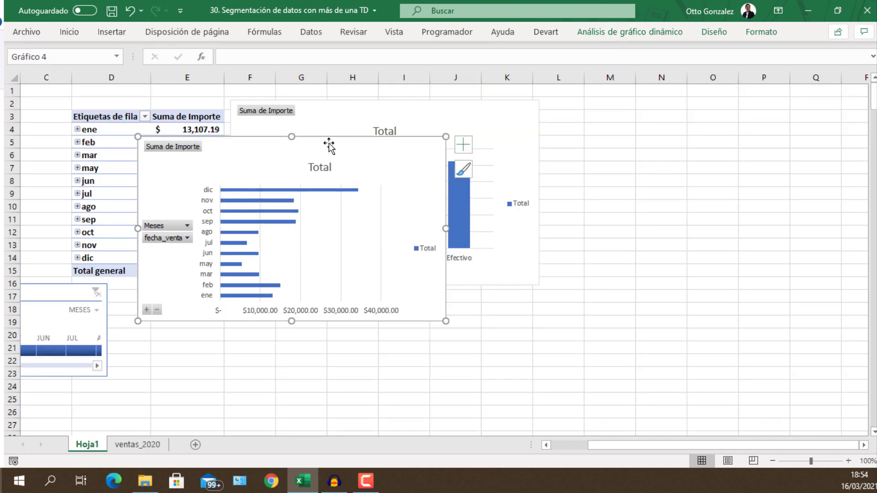
{"action": "mouse_move", "coordinate": [329, 145]}
{"action": "left_mouse_down"}
{"action": "mouse_move", "coordinate": [445, 298]}
{"action": "mouse_move", "coordinate": [453, 292]}
{"action": "left_mouse_up"}
{"action": "mouse_move", "coordinate": [568, 289]}
{"action": "left_mouse_down"}
{"action": "mouse_move", "coordinate": [534, 307]}
{"action": "mouse_move", "coordinate": [463, 304]}
{"action": "mouse_move", "coordinate": [464, 292]}
{"action": "left_mouse_up"}
{"action": "scroll", "coordinate": [612, 302], "scroll_direction": "down", "scroll_amount": 1}
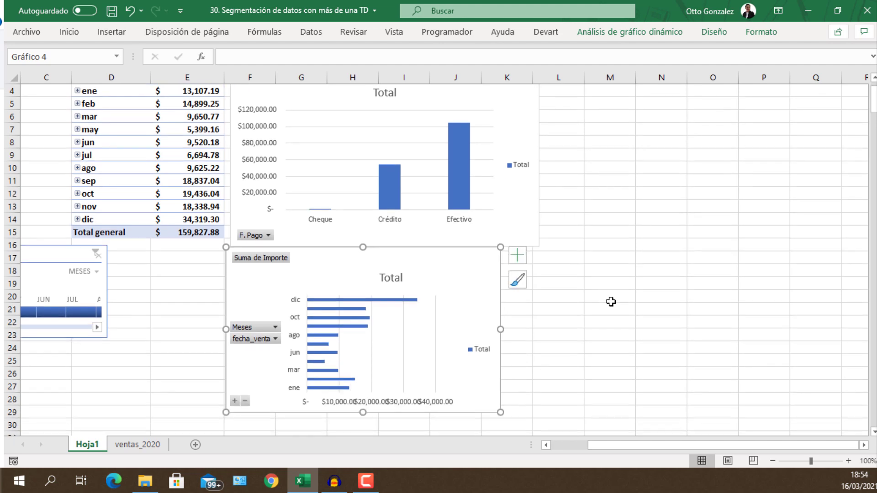
{"action": "left_click", "coordinate": [611, 301]}
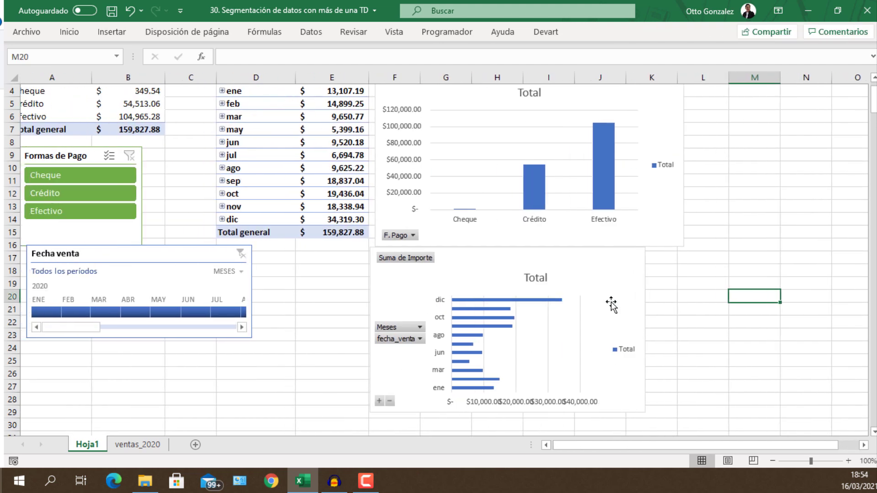
{"action": "key", "text": "Left"}
{"action": "key", "text": "Left"}
{"action": "key", "text": "Left"}
{"action": "key", "text": "Up"}
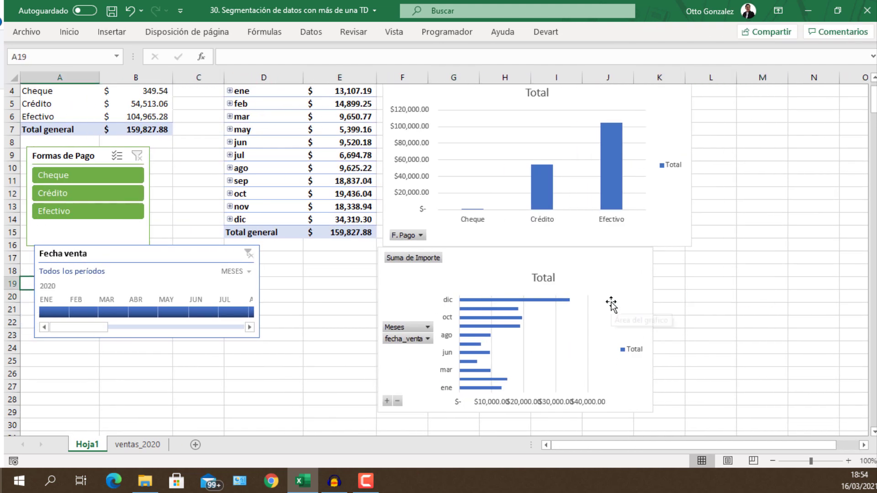
{"action": "key", "text": "Up"}
{"action": "key", "text": "Up"}
{"action": "key", "text": "Up"}
{"action": "key", "text": "Up"}
{"action": "key", "text": "Up"}
{"action": "key", "text": "Up"}
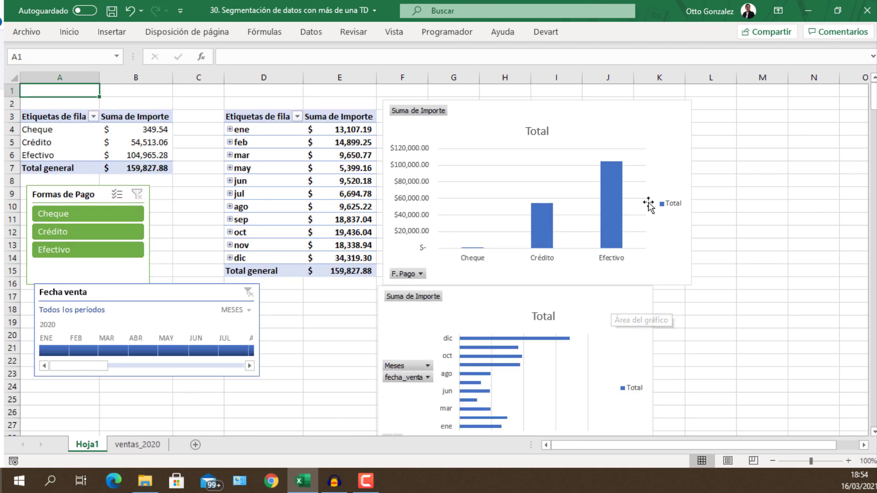
Step: Resize the column chart and stack a matching-size bar chart under it in columns F–J
{"action": "left_click", "coordinate": [658, 115]}
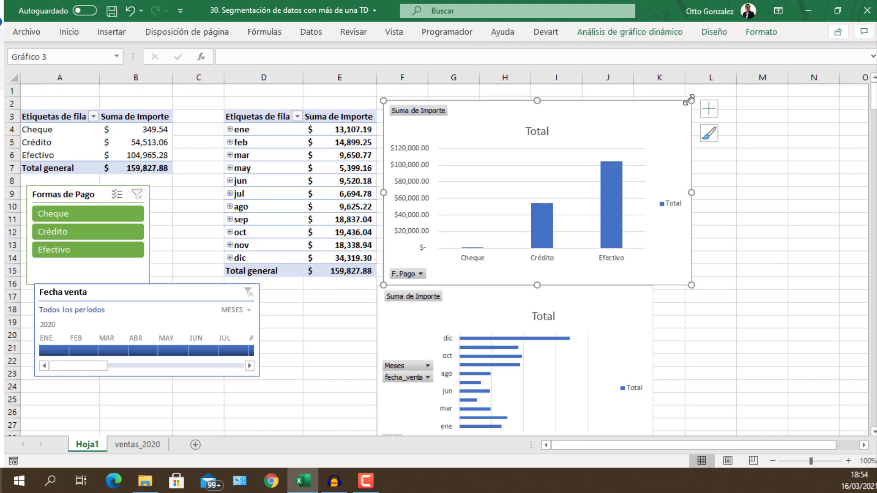
{"action": "left_click_drag", "start_coordinate": [689, 99], "coordinate": [641, 120]}
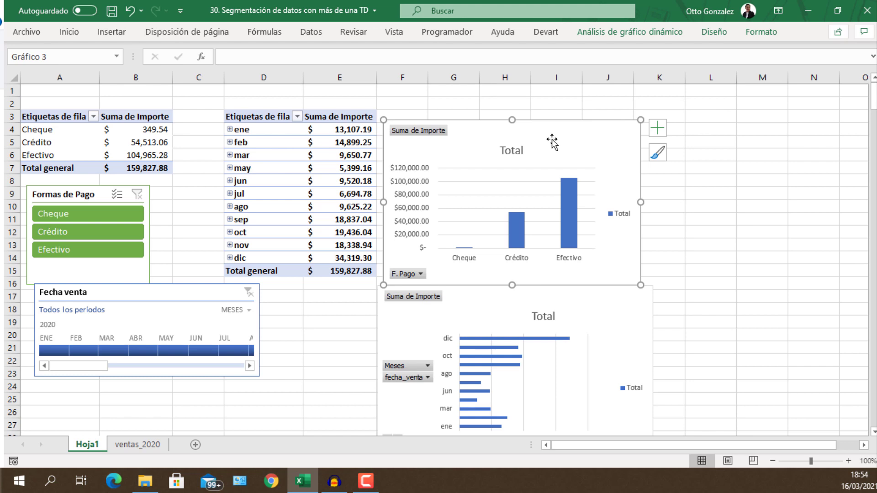
{"action": "left_click_drag", "start_coordinate": [552, 142], "coordinate": [548, 115]}
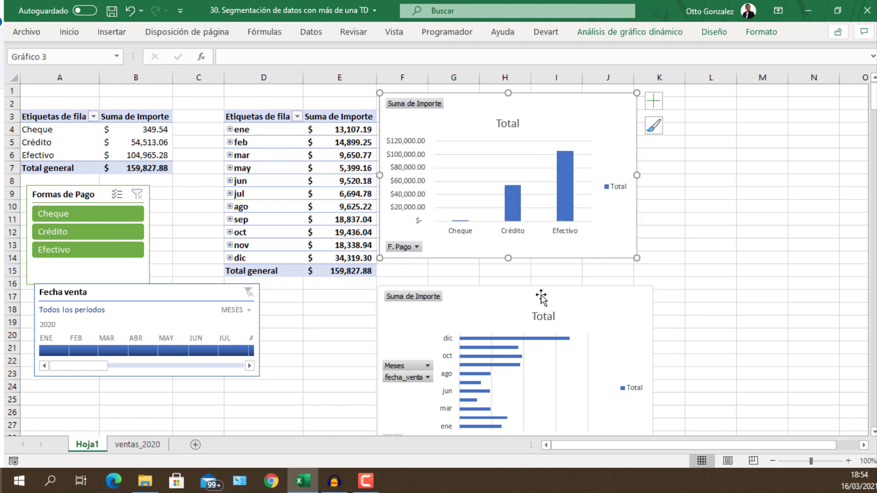
{"action": "left_click_drag", "start_coordinate": [542, 297], "coordinate": [543, 276]}
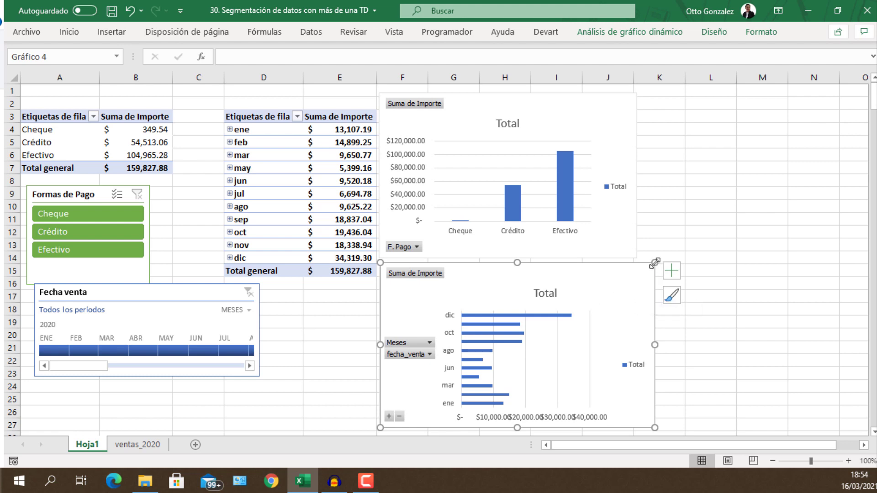
{"action": "left_click_drag", "start_coordinate": [654, 263], "coordinate": [637, 270]}
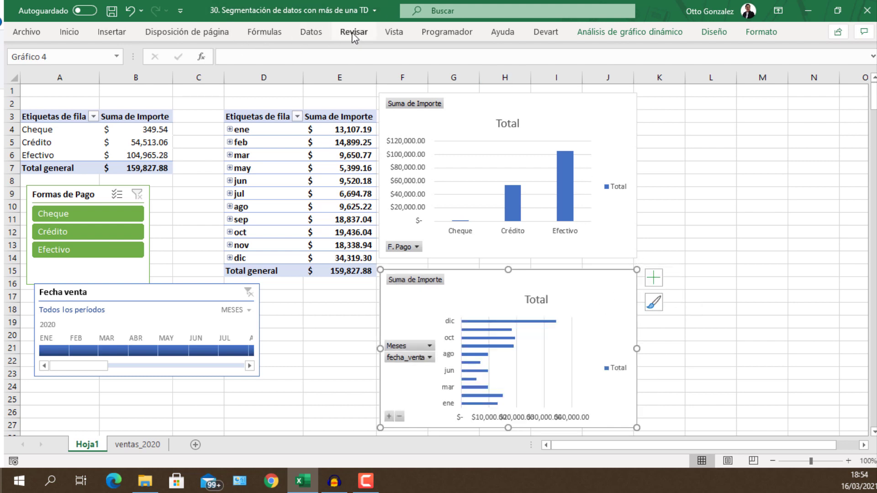
Step: Uncheck Gridlines on the View tab so Hoja1 shows a plain white background
{"action": "left_click", "coordinate": [392, 32]}
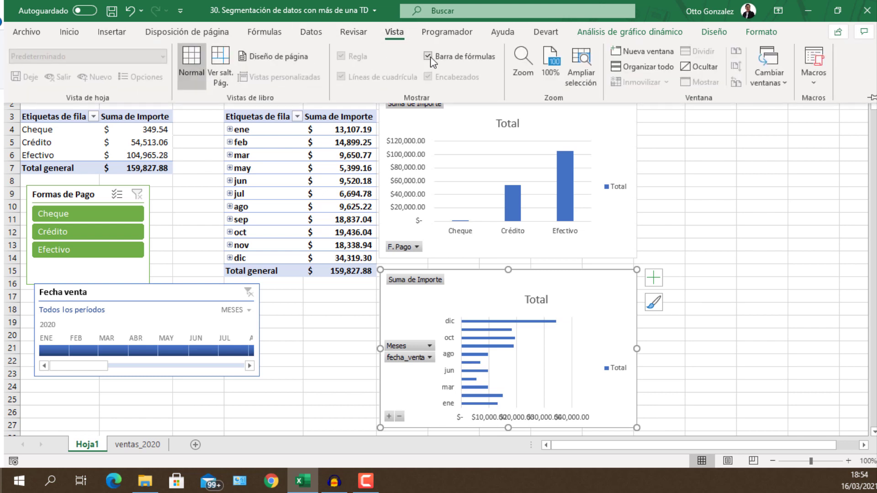
{"action": "left_click", "coordinate": [331, 320]}
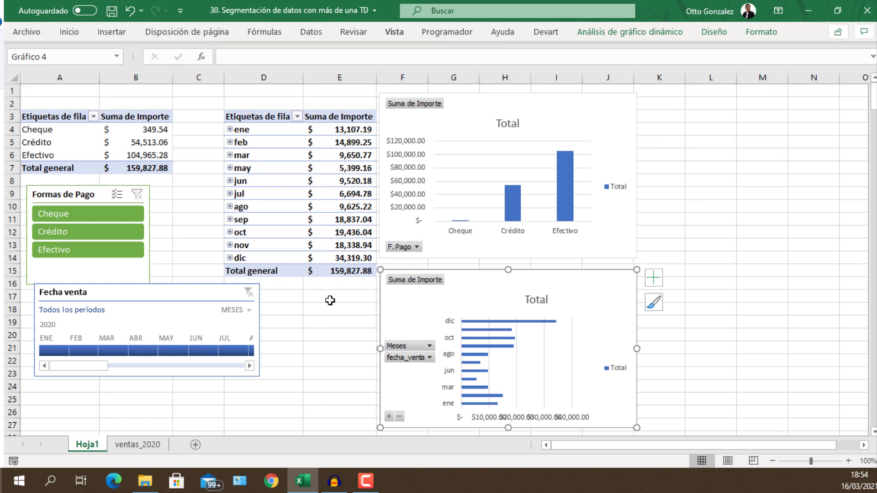
{"action": "left_click", "coordinate": [329, 297]}
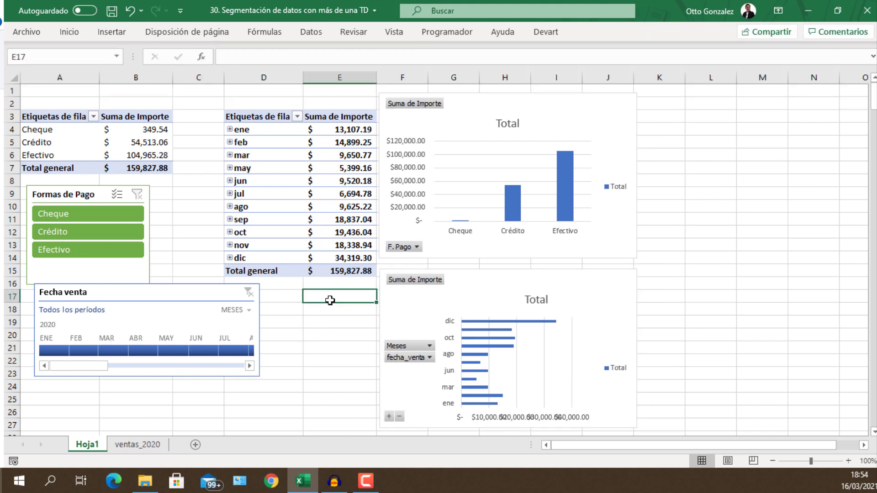
{"action": "left_click", "coordinate": [395, 32]}
{"action": "left_click", "coordinate": [342, 76]}
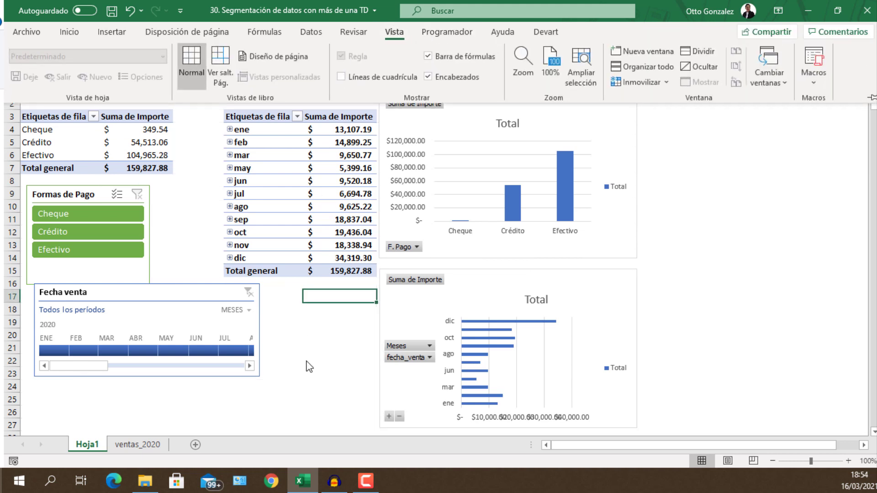
{"action": "left_click", "coordinate": [319, 356]}
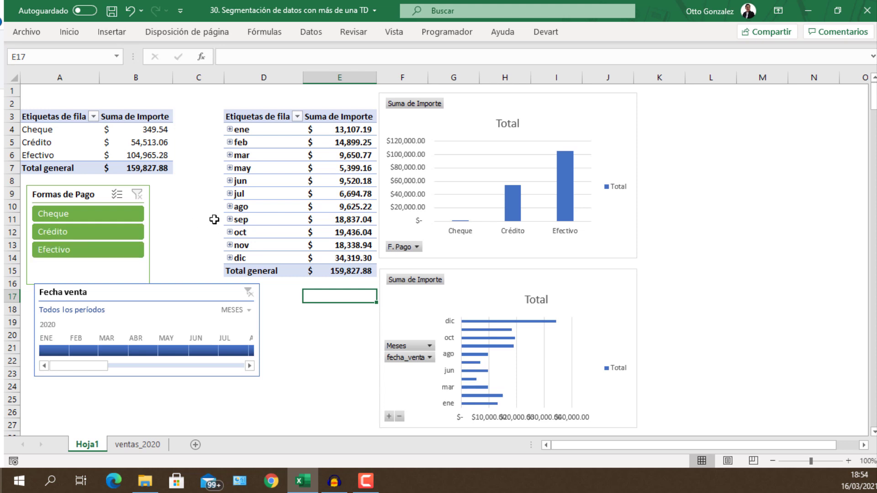
Step: Try the Efectivo, Crédito and Cheque slicer filters, then clear the payment-type filter
{"action": "left_click", "coordinate": [73, 246]}
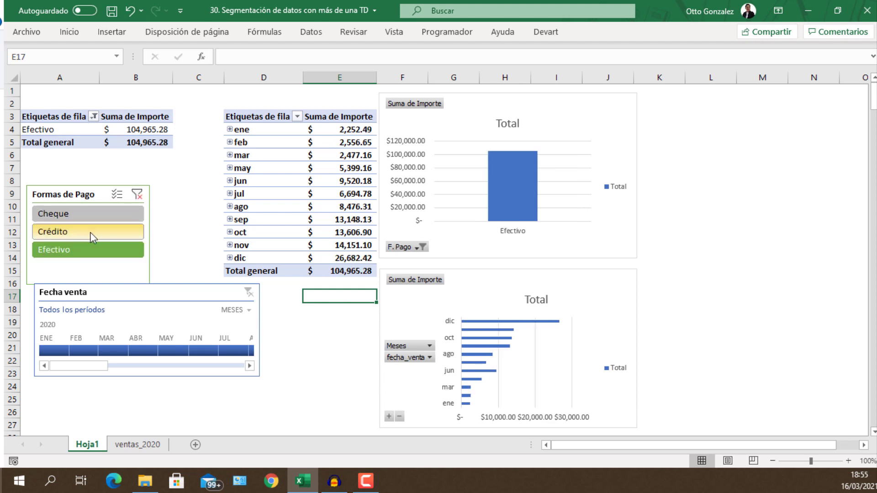
{"action": "left_click", "coordinate": [90, 232]}
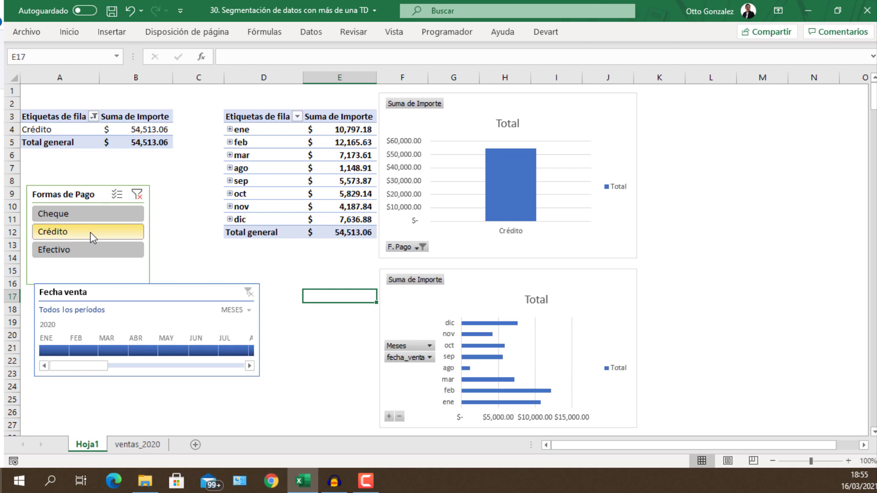
{"action": "left_click", "coordinate": [97, 218]}
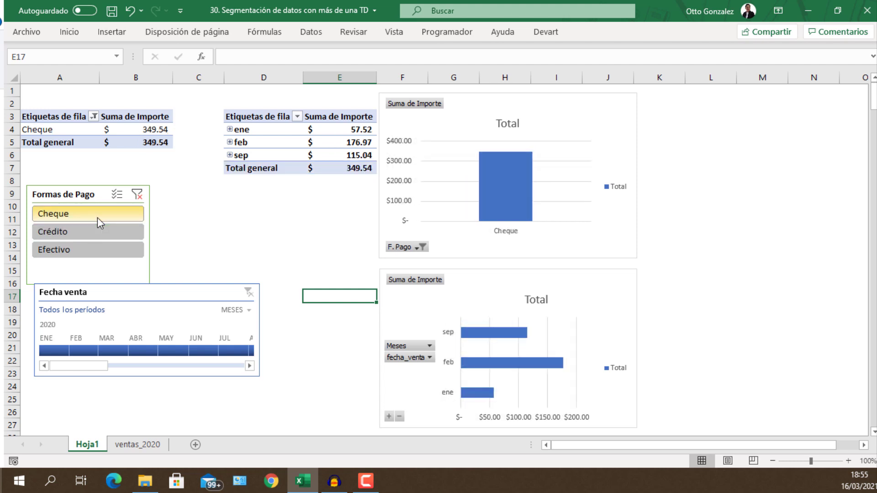
{"action": "left_click", "coordinate": [98, 234]}
{"action": "left_click", "coordinate": [95, 250]}
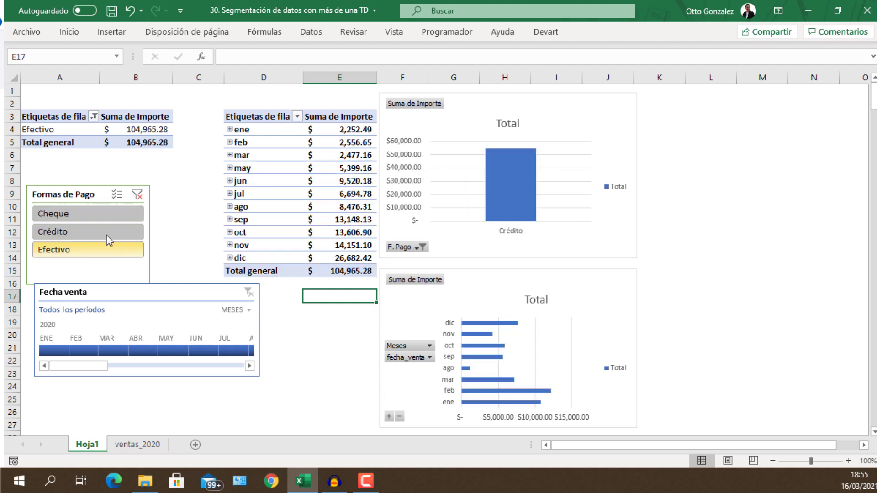
{"action": "left_click", "coordinate": [136, 197]}
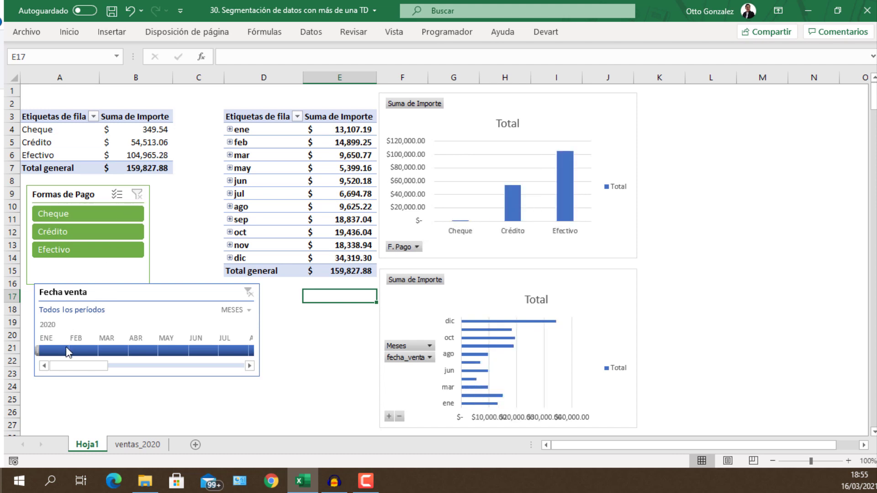
Step: Filter the timeline to ENE–MAR 2020, totalling $37,657.21 across both reports
{"action": "left_click", "coordinate": [59, 351]}
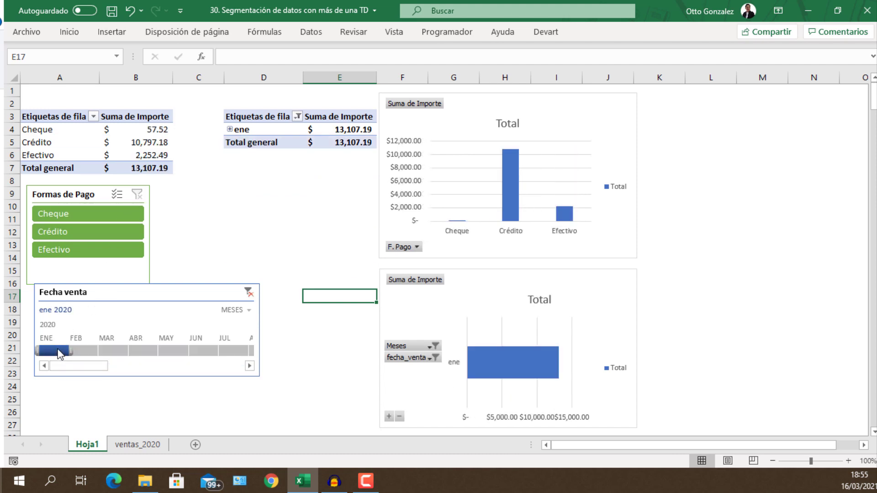
{"action": "left_click_drag", "start_coordinate": [68, 352], "coordinate": [128, 350]}
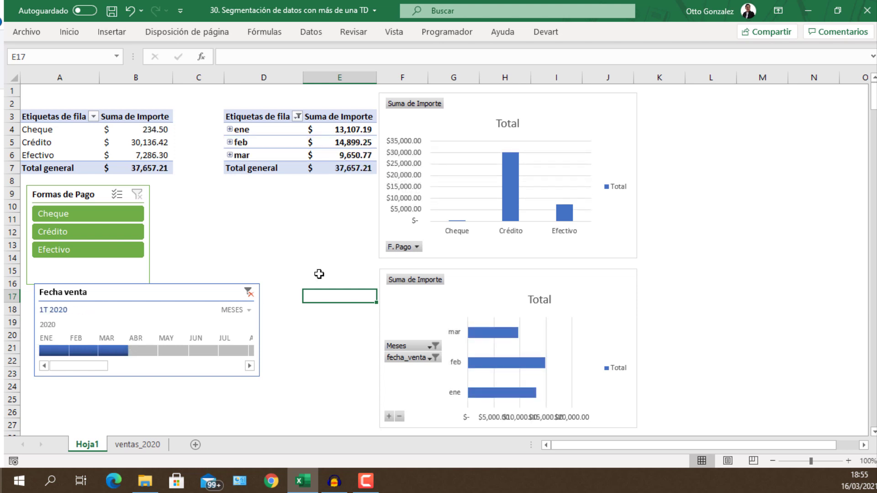
{"action": "left_click", "coordinate": [295, 211]}
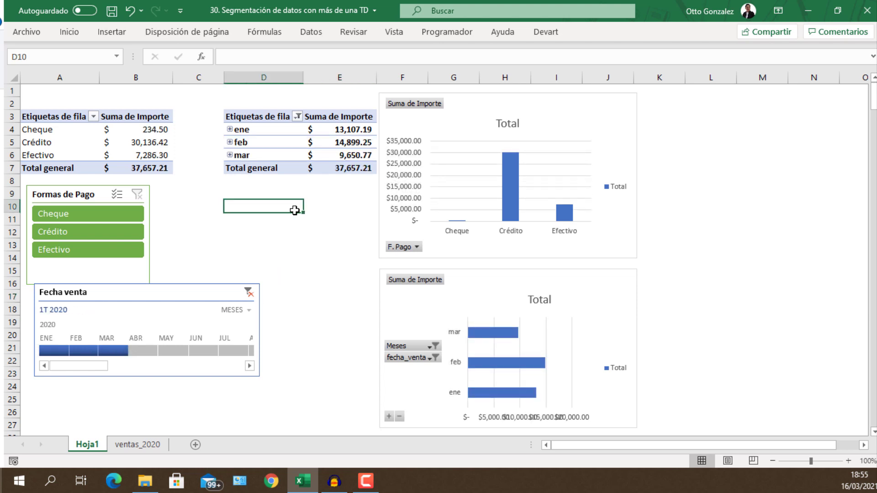